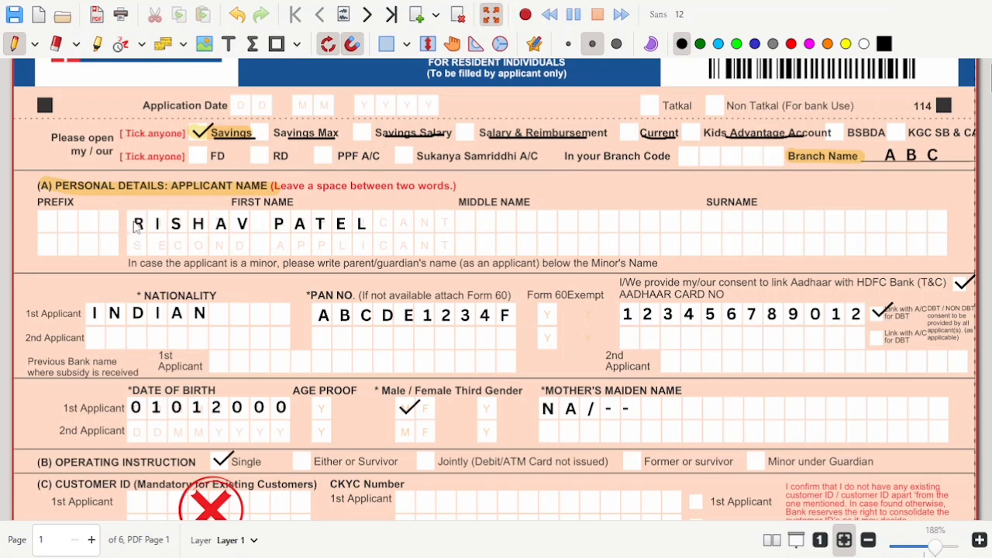
Highlight the applicant's first name, surname and the blank cells after them, and draw boxes around the separating space cells
left_click_drag(133, 224, 246, 227)
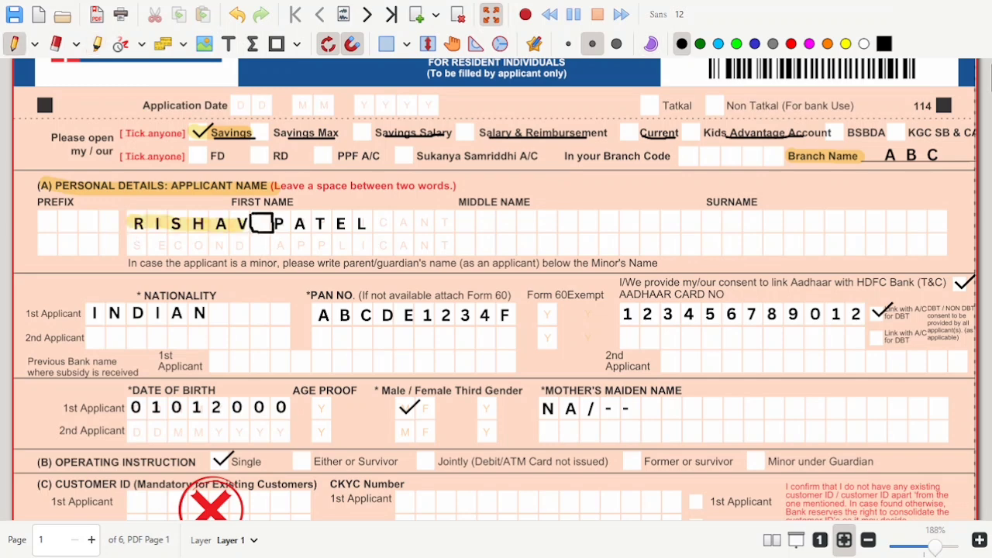
left_click_drag(250, 223, 368, 225)
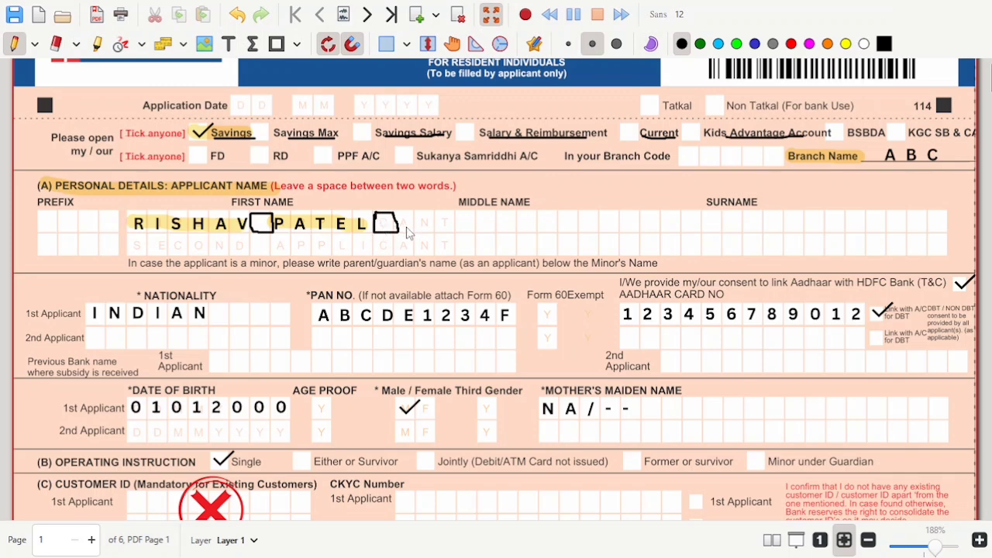
key("ctrl+shift+h")
left_click_drag(409, 223, 517, 223)
key("ctrl+shift+p")
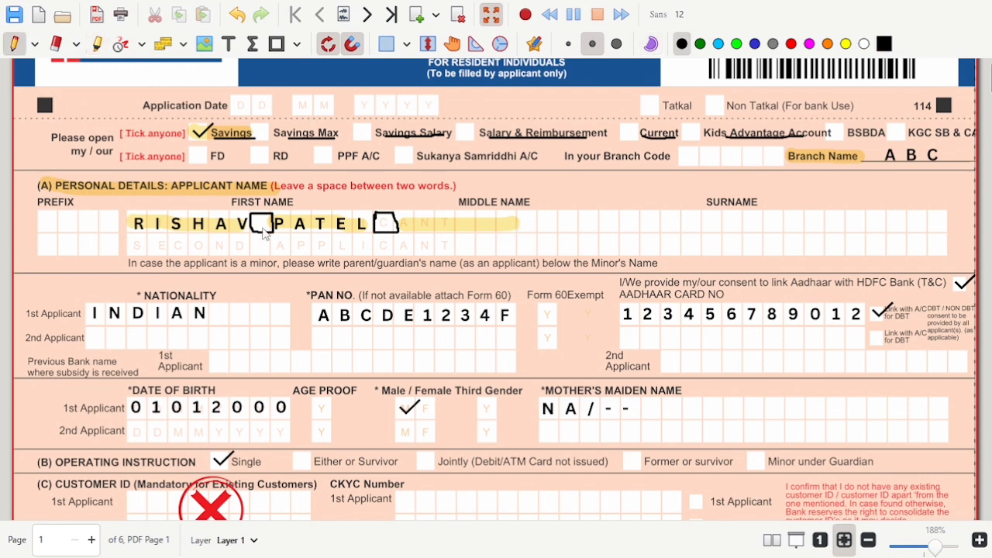
Underline the PREFIX label and handwrite MR in the first applicant's prefix cells
left_click_drag(37, 206, 74, 206)
mouse_move(41, 229)
left_mouse_down()
mouse_move(48, 221)
mouse_move(62, 230)
left_mouse_up()
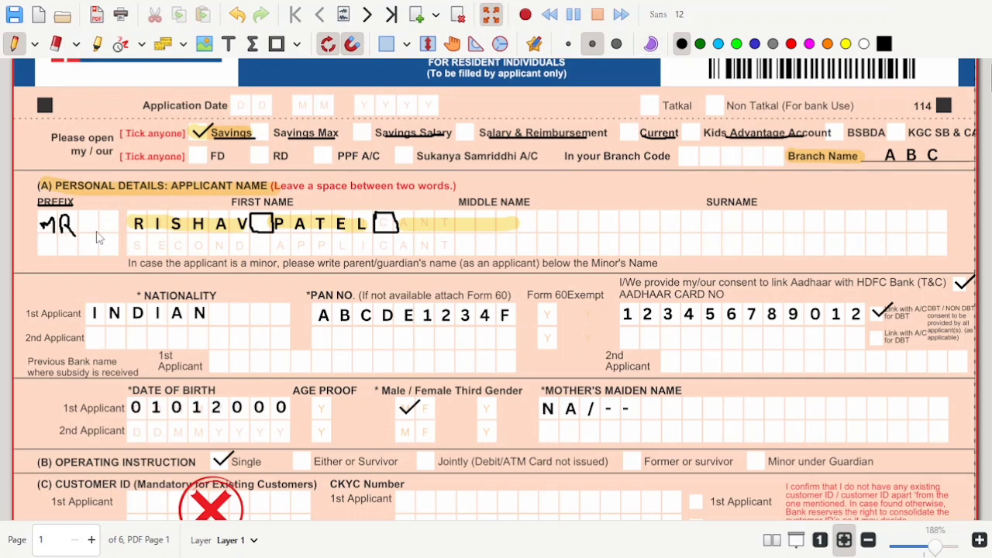
Highlight the NATIONALITY label and underline the first applicant's INDIAN entry in black pen
scroll(107, 244, "down", 2)
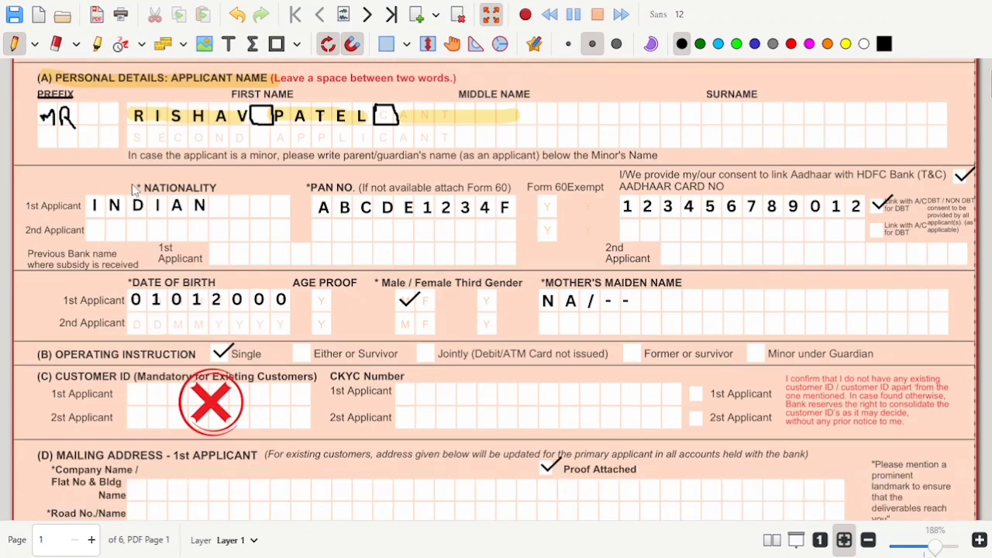
key("ctrl+shift+h")
left_click_drag(131, 186, 220, 188)
key("ctrl+shift+p")
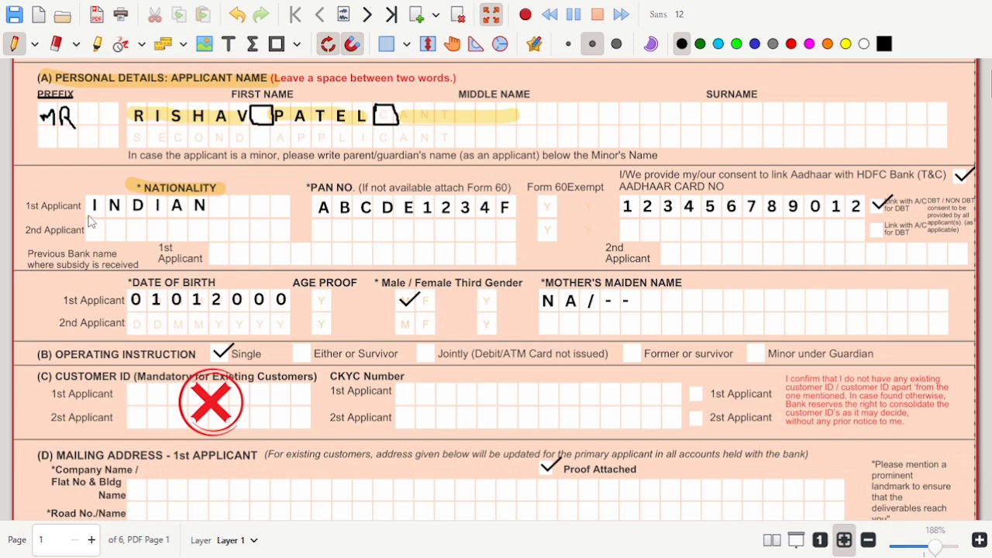
left_click_drag(92, 213, 210, 212)
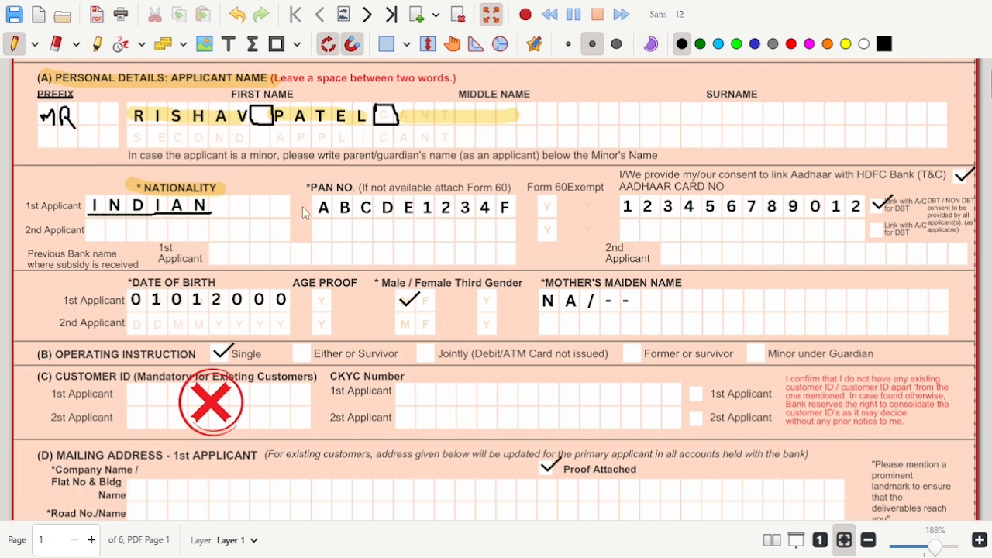
Highlight the PAN NO. label and underline the first applicant's PAN entry
key("ctrl+shift+h")
left_click_drag(309, 187, 370, 187)
key("ctrl+shift+p")
left_click_drag(320, 215, 516, 214)
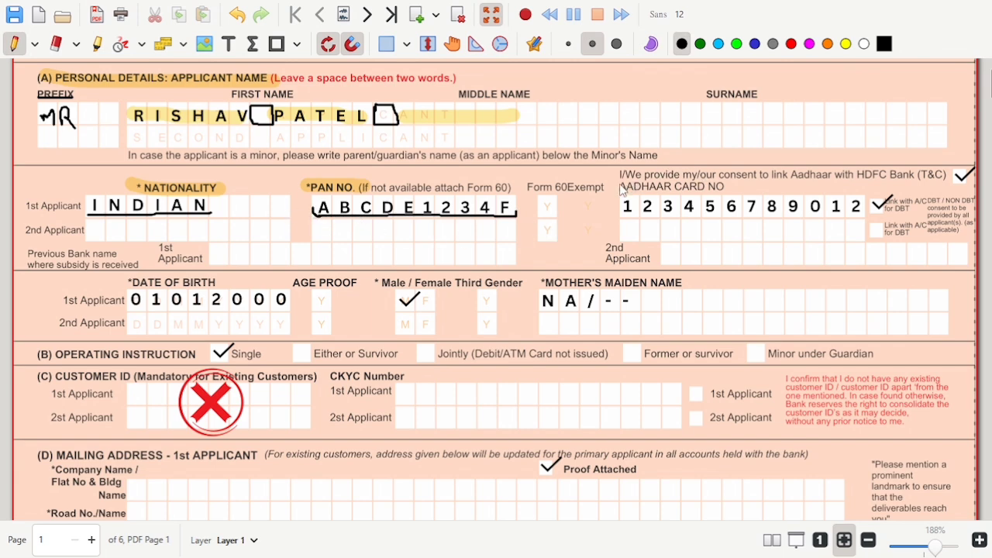
Highlight the AADHAAR CARD NO label and underline the first applicant's Aadhaar entry
key("ctrl+shift+h")
left_click_drag(620, 187, 742, 187)
key("ctrl+shift+p")
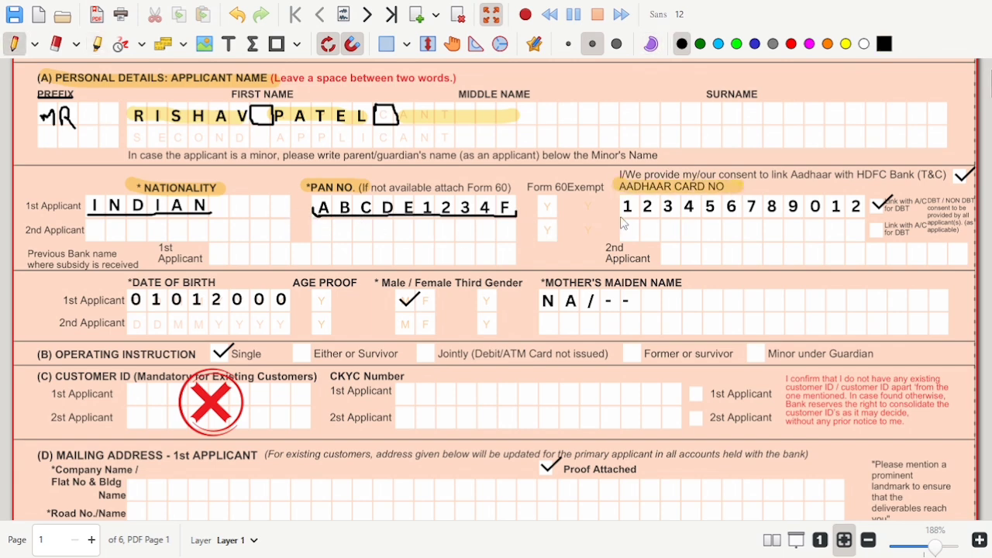
mouse_move(619, 213)
left_mouse_down()
mouse_move(637, 223)
mouse_move(860, 215)
left_mouse_up()
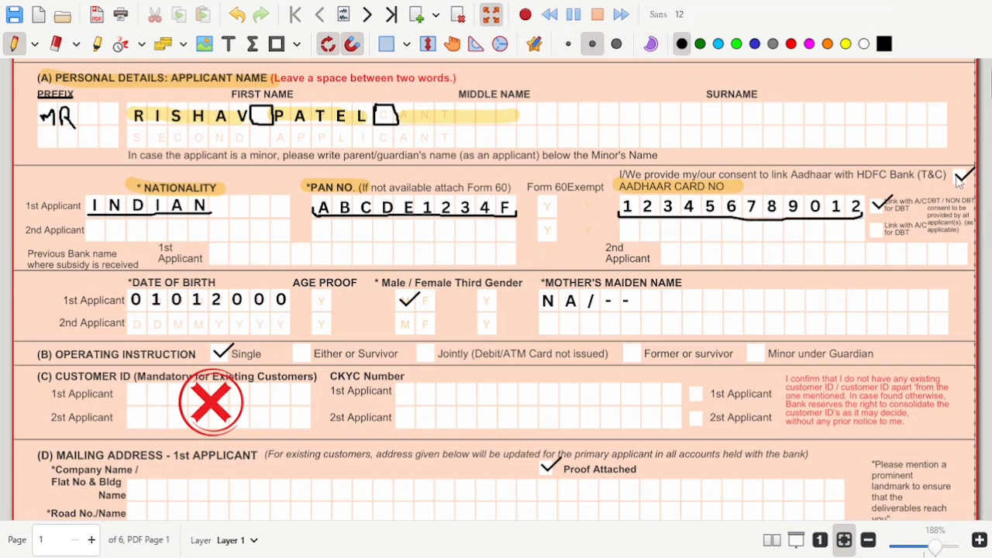
Highlight the tick for the Aadhaar linking consent and underline "for DBT" in both applicants' link options
key("ctrl+shift+h")
left_click_drag(951, 177, 968, 180)
key("ctrl+shift+p")
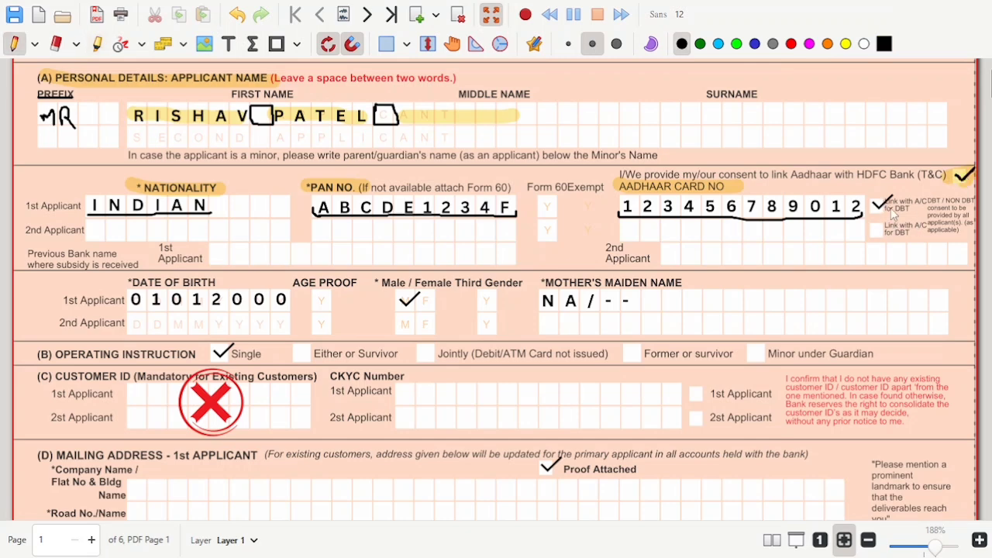
left_click_drag(889, 212, 925, 210)
left_click_drag(886, 240, 918, 239)
Highlight the DATE OF BIRTH label and bracket the day, month and year cells of the first applicant separately
scroll(541, 223, "down", 1)
left_click_drag(129, 227, 222, 228)
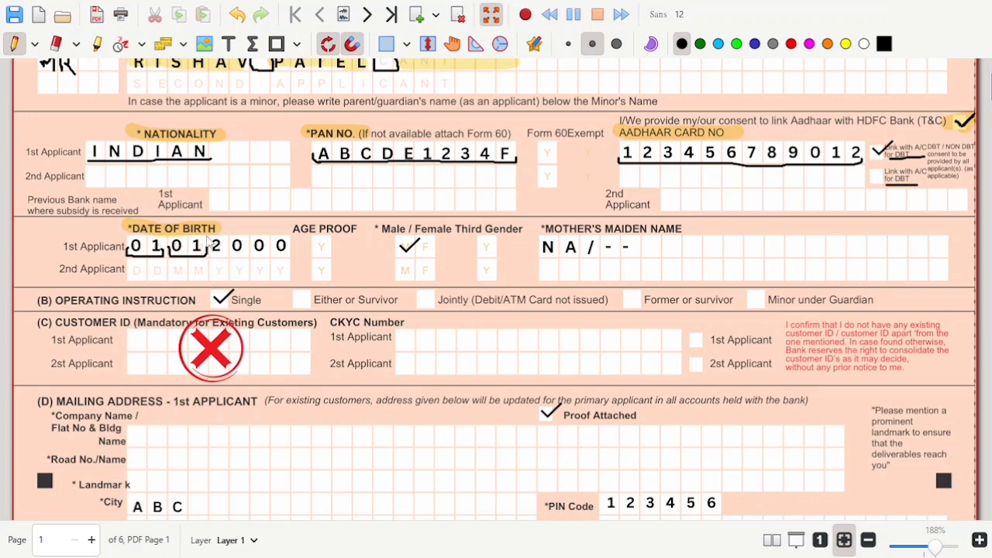
mouse_move(208, 237)
left_mouse_down()
mouse_move(263, 229)
mouse_move(292, 239)
left_mouse_up()
Highlight the Male / Female Third Gender and MOTHER'S MAIDEN NAME labels, and circle the asterisk of the maiden name label
key("ctrl+shift+h")
left_click_drag(376, 228, 516, 228)
key("ctrl+shift+p")
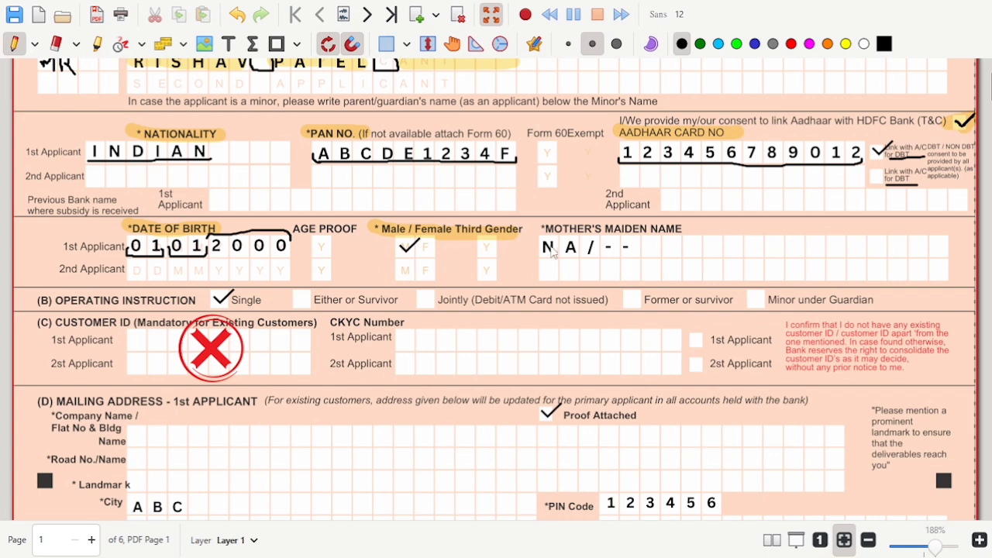
key("ctrl+shift+h")
left_click_drag(542, 228, 681, 229)
key("ctrl+shift+p")
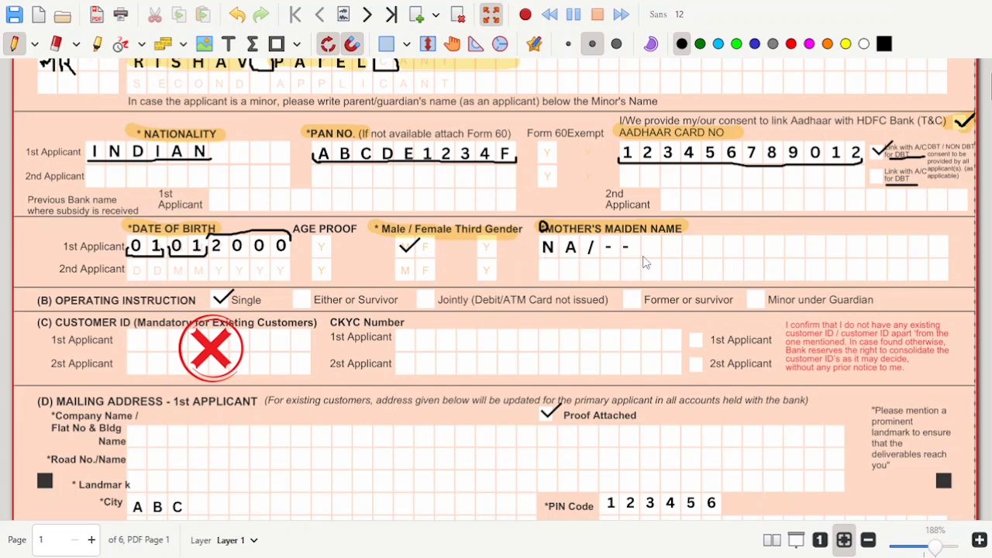
Highlight the OPERATING INSTRUCTION heading and underline the Jointly and Minor under Guardian options
scroll(635, 277, "down", 1)
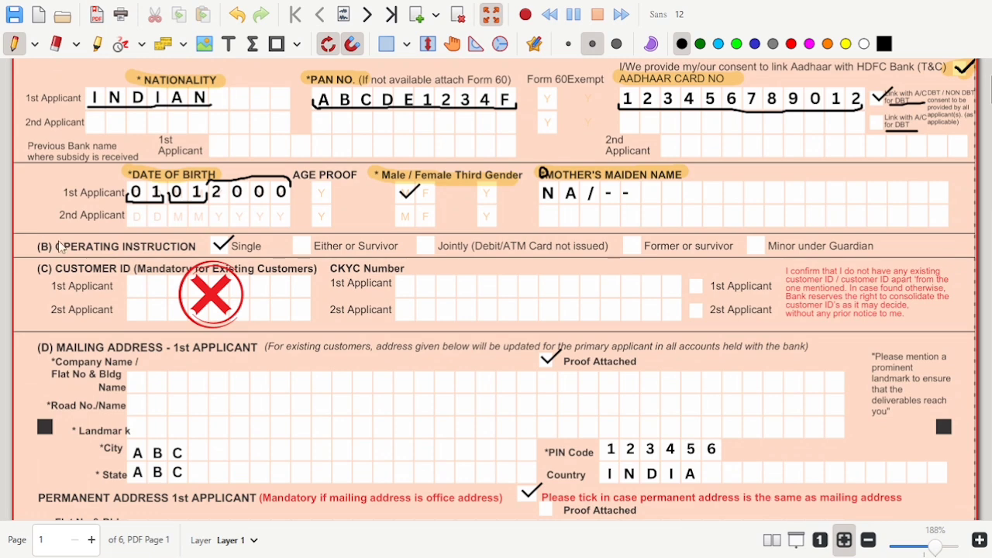
key("ctrl+shift+h")
left_click_drag(59, 247, 196, 246)
key("ctrl+shift+p")
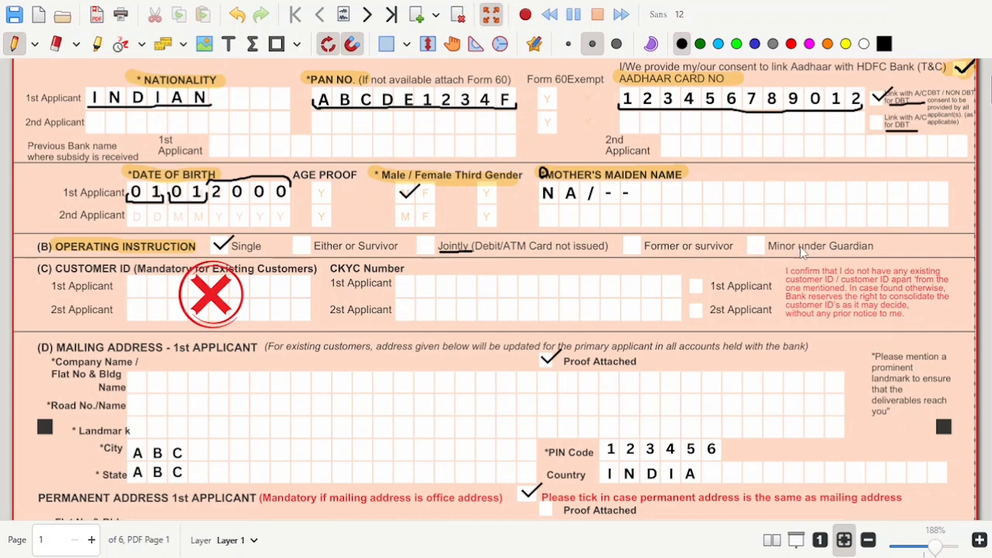
left_click_drag(770, 252, 874, 251)
Cross out the CKYC Number cells of both applicants with a large looping pen stroke
mouse_move(485, 312)
left_mouse_down()
mouse_move(594, 277)
mouse_move(626, 322)
left_mouse_up()
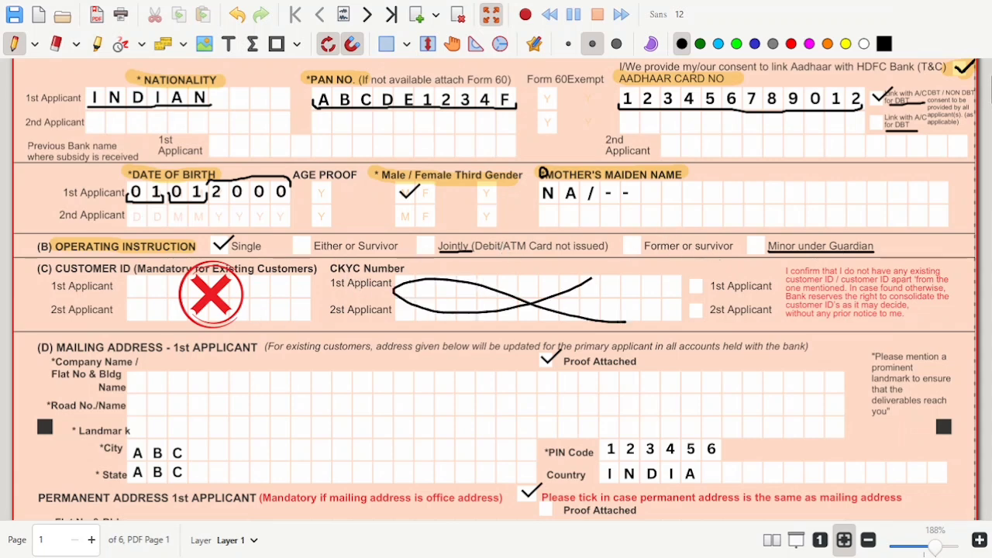
Highlight the first applicant's MAILING ADDRESS and PERMANENT ADDRESS headings and the ticked Proof Attached option of the mailing address
scroll(634, 326, "down", 2)
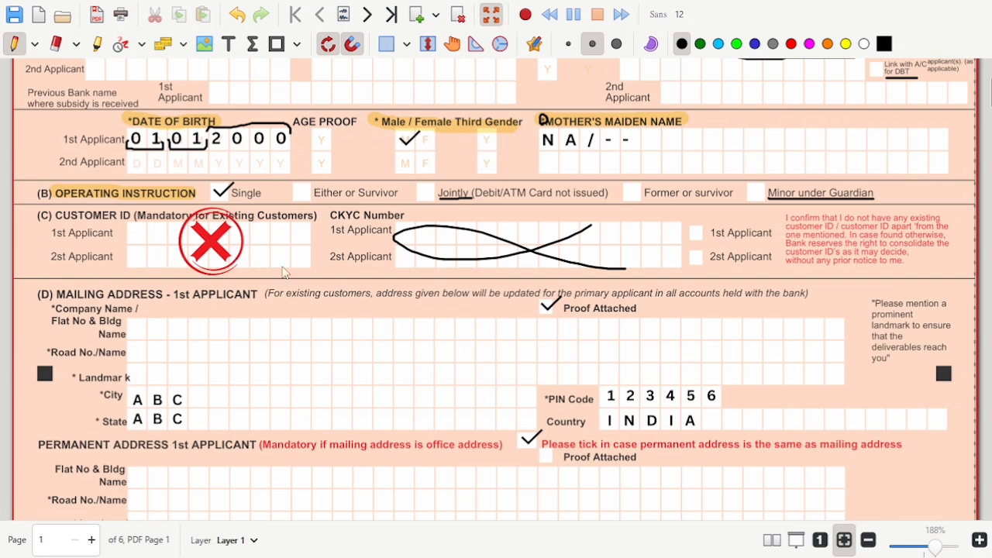
scroll(835, 312, "down", 2)
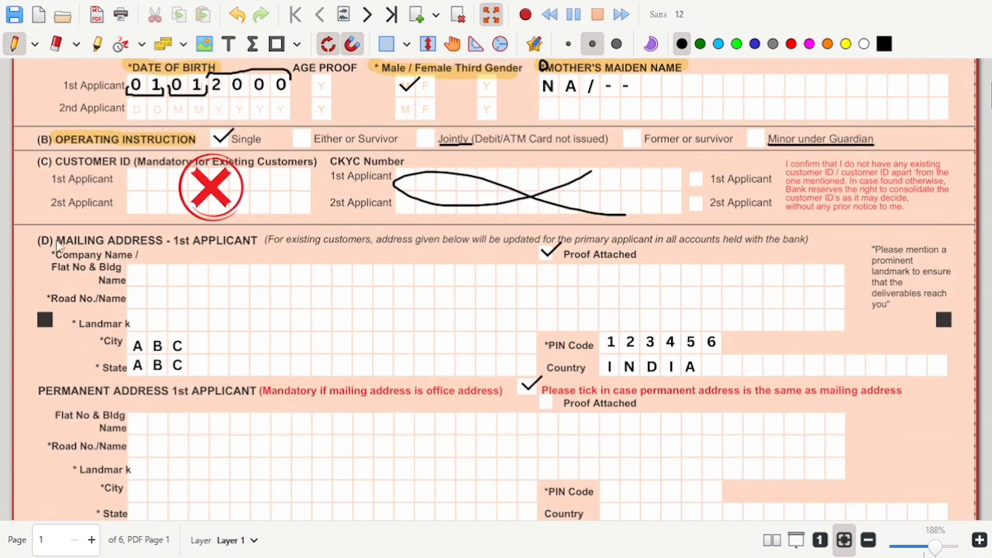
key("ctrl+shift+h")
left_click_drag(58, 243, 165, 243)
key("ctrl+shift+p")
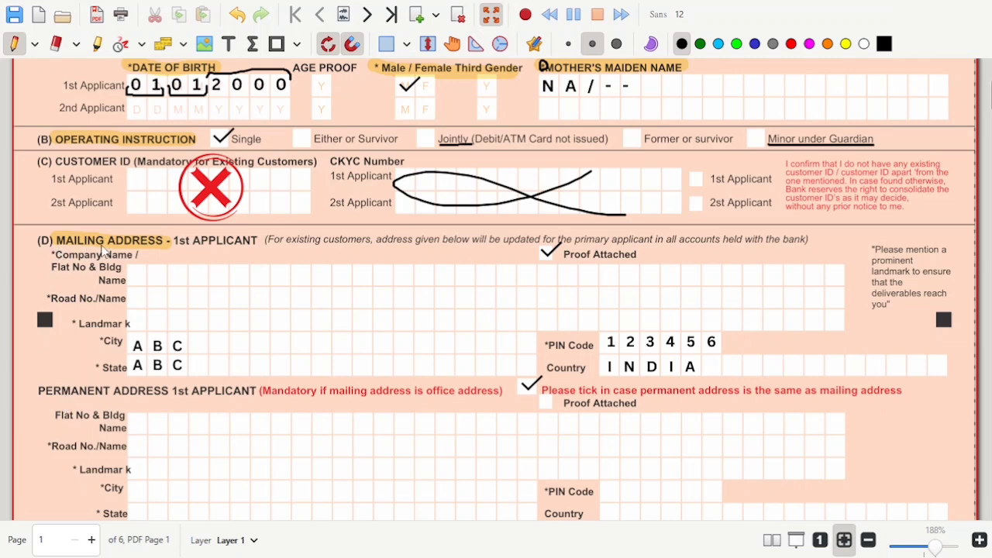
left_click_drag(38, 391, 168, 391)
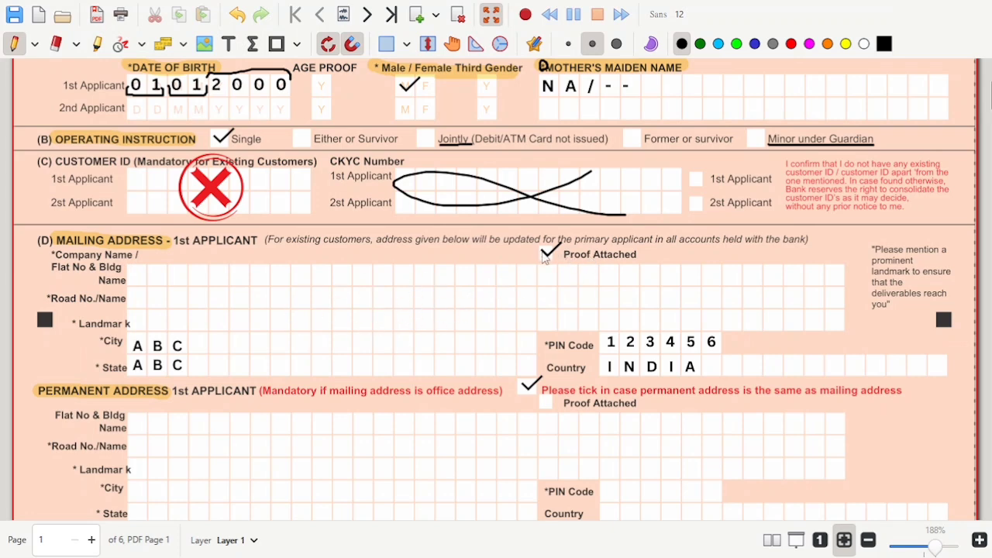
left_click_drag(543, 256, 640, 254)
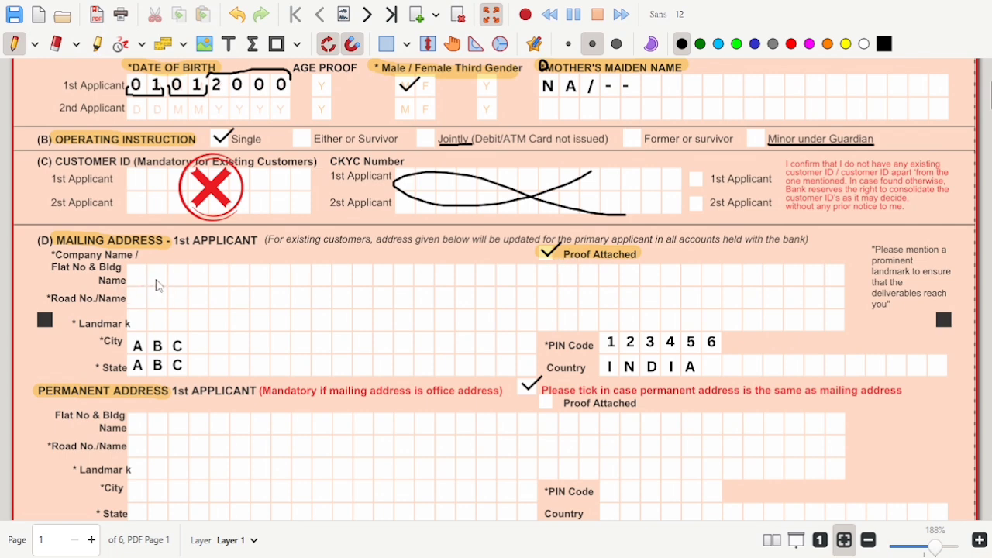
Draw horizontal pen lines through the flat/building, road and landmark rows of the first applicant's mailing address
left_click_drag(155, 280, 461, 280)
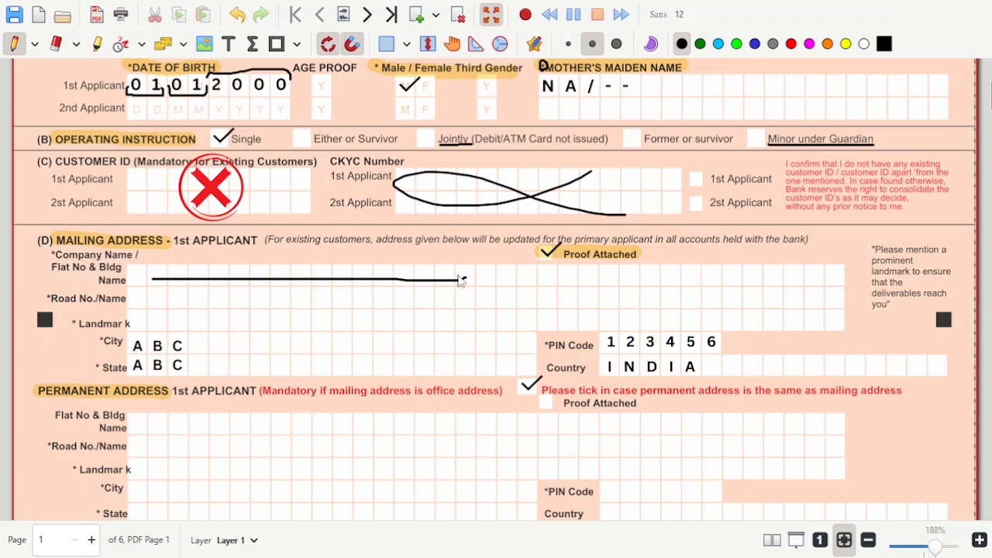
left_click_drag(142, 303, 409, 303)
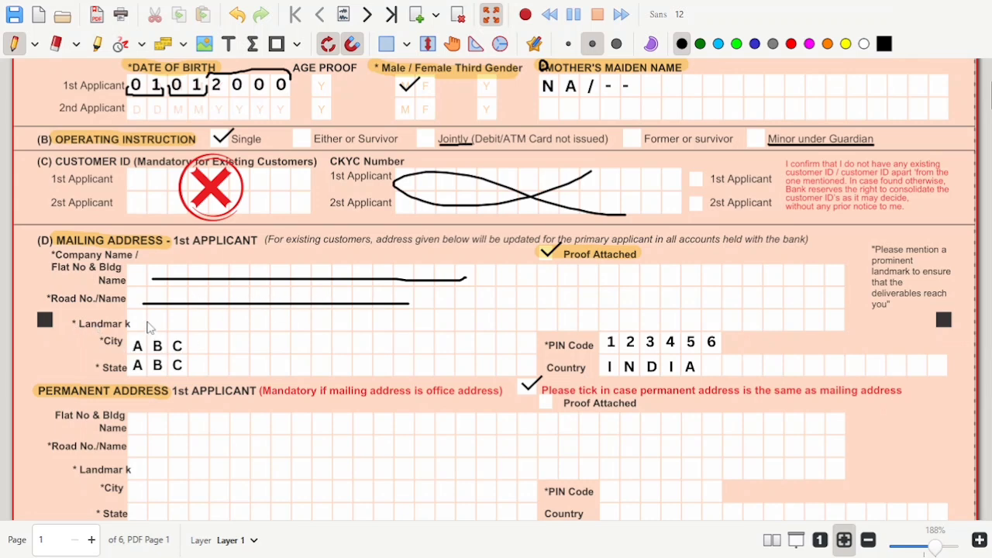
left_click_drag(147, 321, 340, 320)
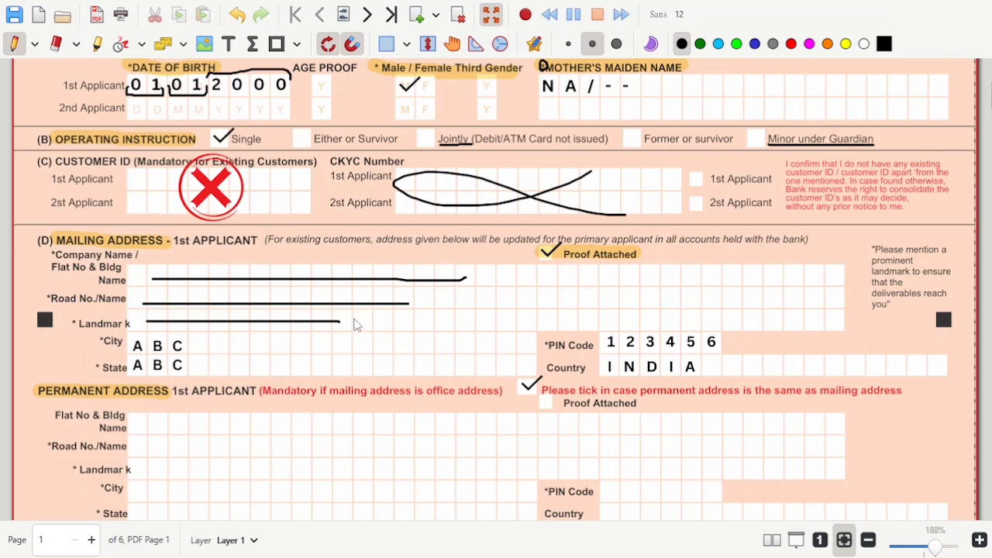
Highlight the City, State, PIN Code and Country labels of the mailing address and underline the State and Country entries
left_click_drag(102, 341, 130, 341)
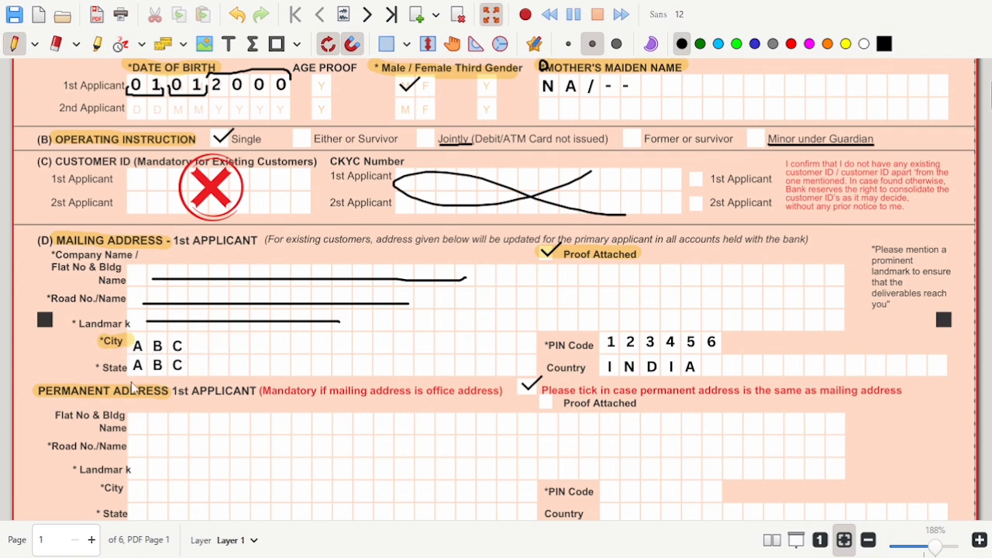
left_click_drag(95, 367, 166, 371)
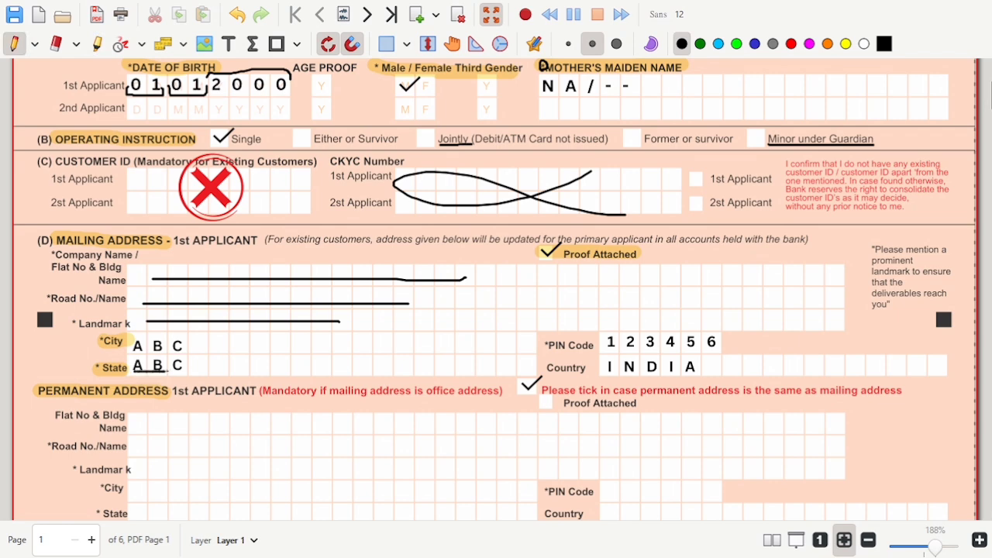
left_click(540, 341)
left_click_drag(541, 341, 592, 346)
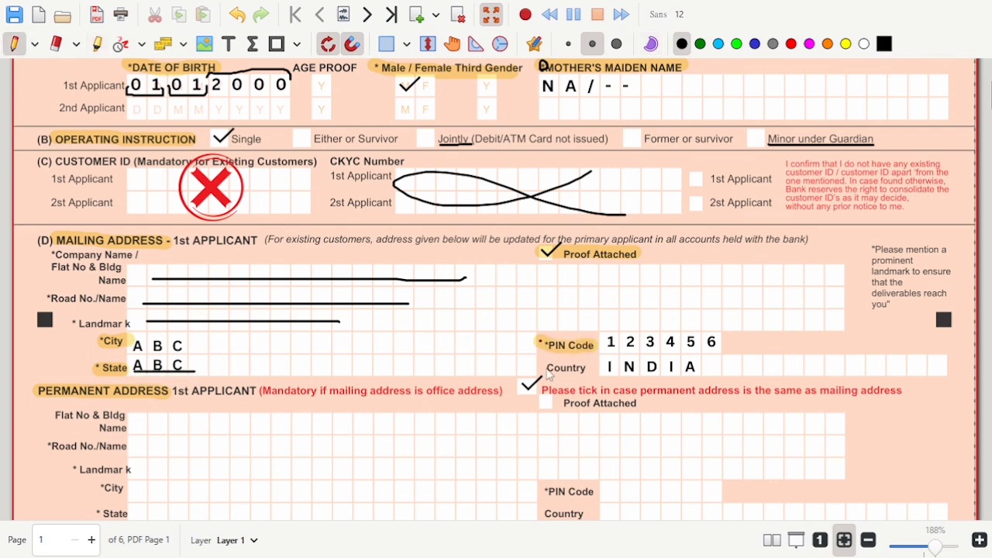
left_click_drag(540, 369, 709, 373)
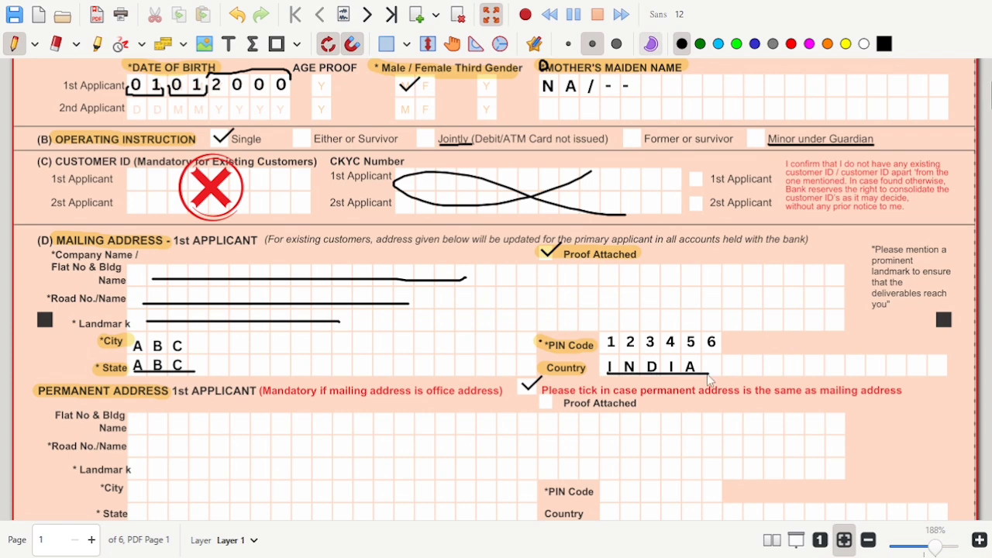
Draw a slanted line and a large looping cross over the first applicant's empty permanent address cells
scroll(237, 365, "down", 1)
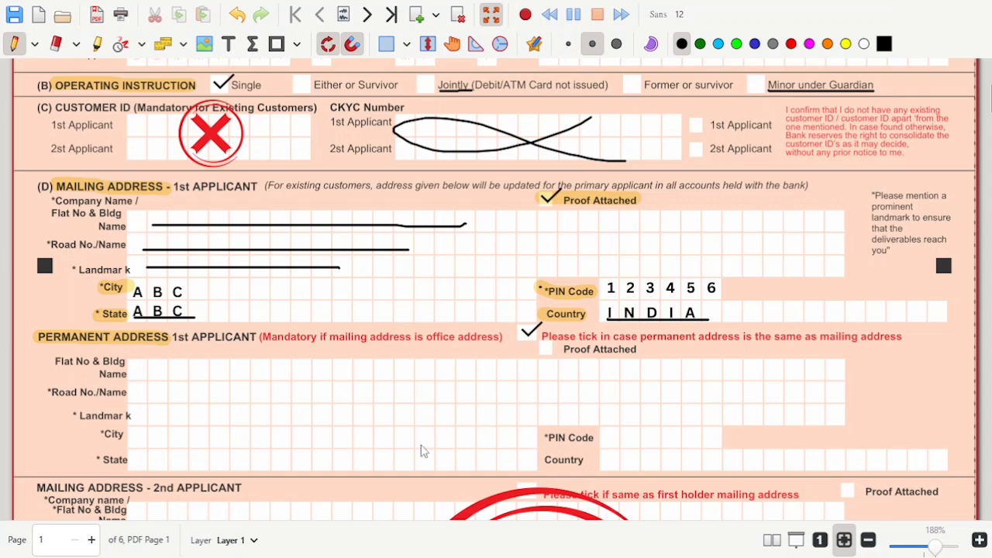
left_click_drag(350, 419, 454, 382)
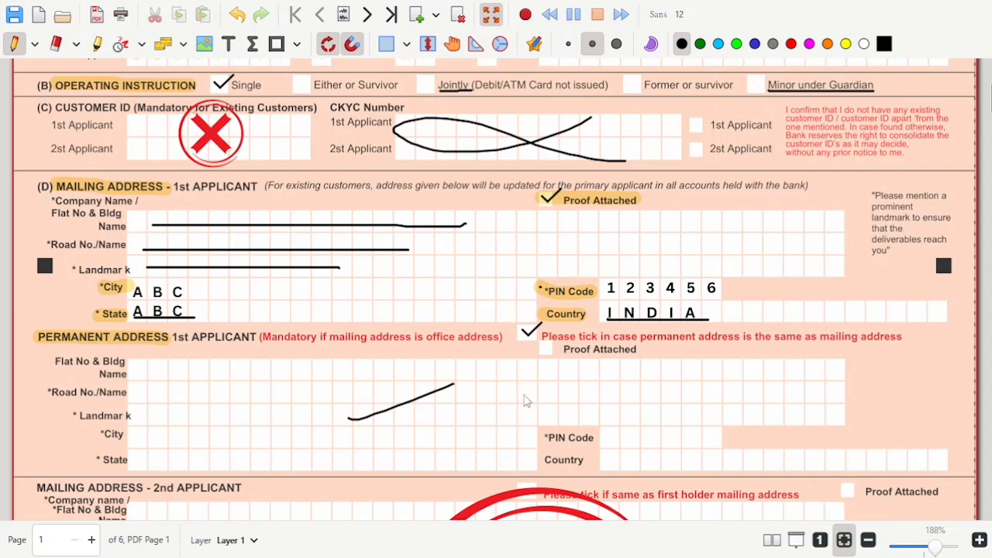
left_click_drag(511, 397, 539, 382)
left_click_drag(561, 417, 612, 427)
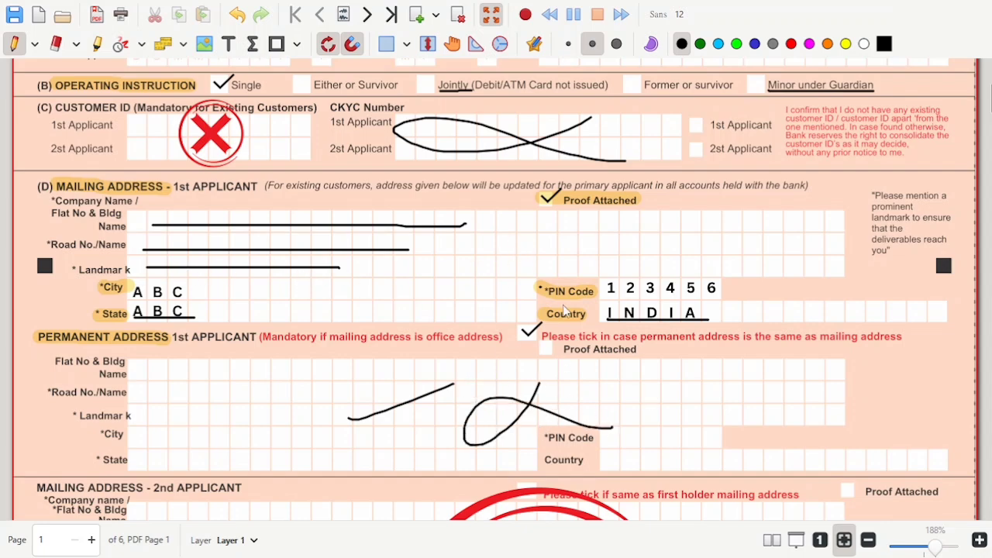
Cross out the second applicant's mailing and permanent address sections with a large looping pen stroke
scroll(563, 310, "down", 5)
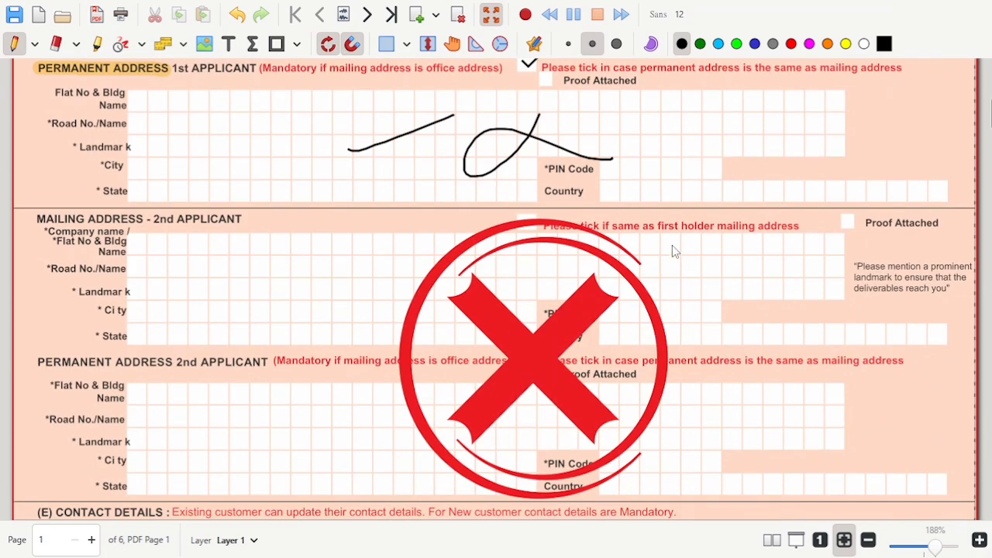
left_click_drag(653, 276, 928, 453)
Highlight the first applicant's Email ID label in the CONTACT DETAILS section
scroll(402, 373, "down", 5)
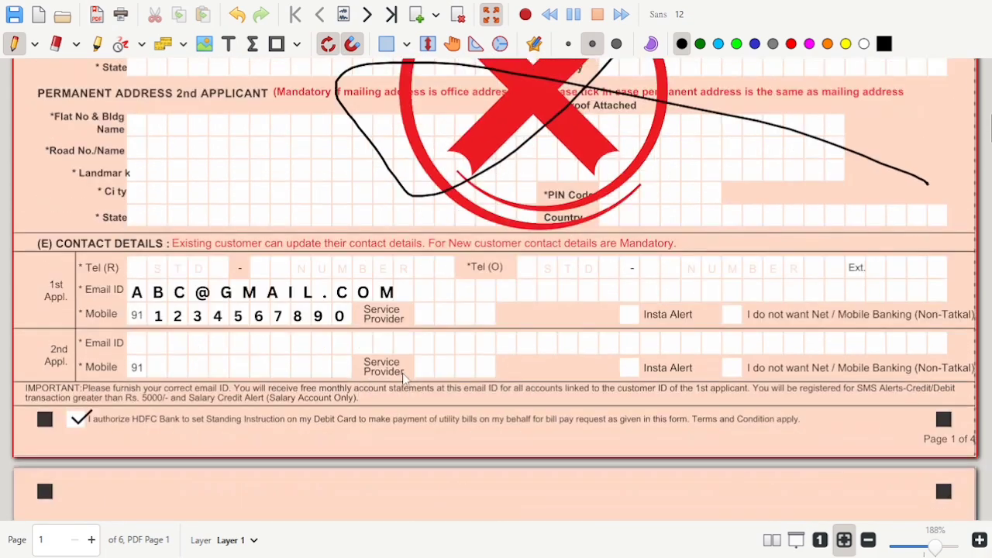
left_click_drag(79, 290, 125, 289)
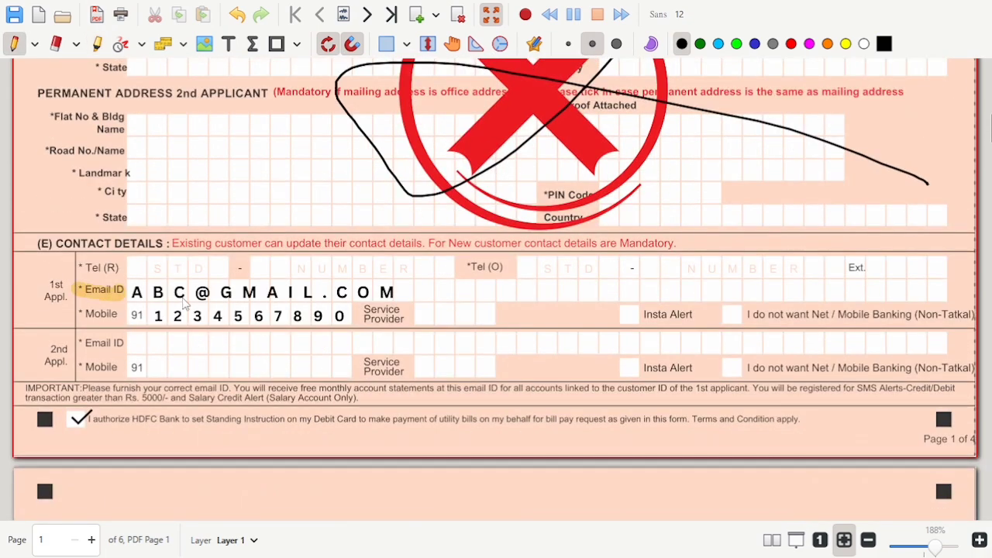
Highlight the first applicant's Mobile label and the ticked standing instruction authorization box at the end of page 1
left_click_drag(78, 313, 122, 314)
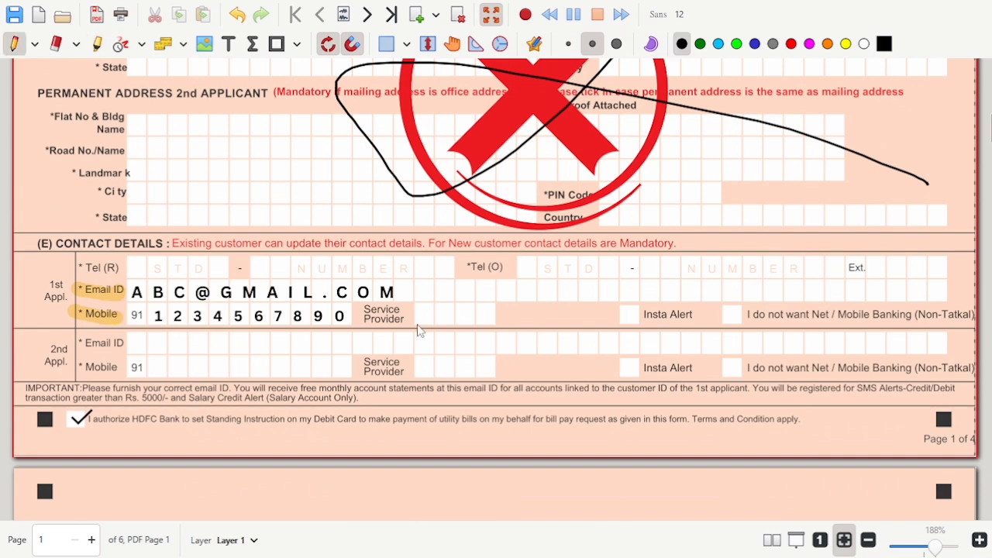
scroll(424, 330, "down", 3)
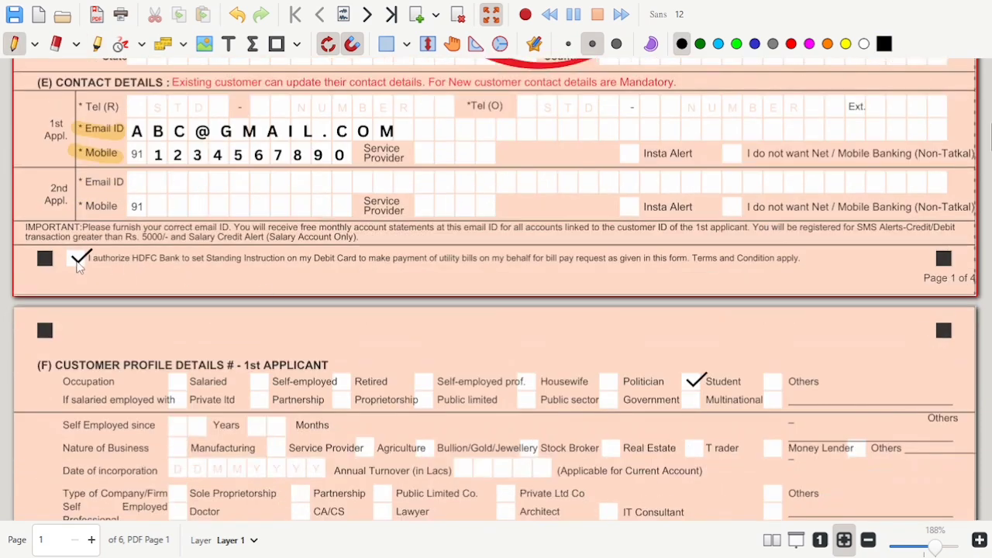
left_click_drag(64, 258, 101, 258)
Highlight the 1st applicant's CUSTOMER PROFILE DETAILS heading and underline Occupation, Private ltd, Government and Housewife
scroll(210, 344, "down", 3)
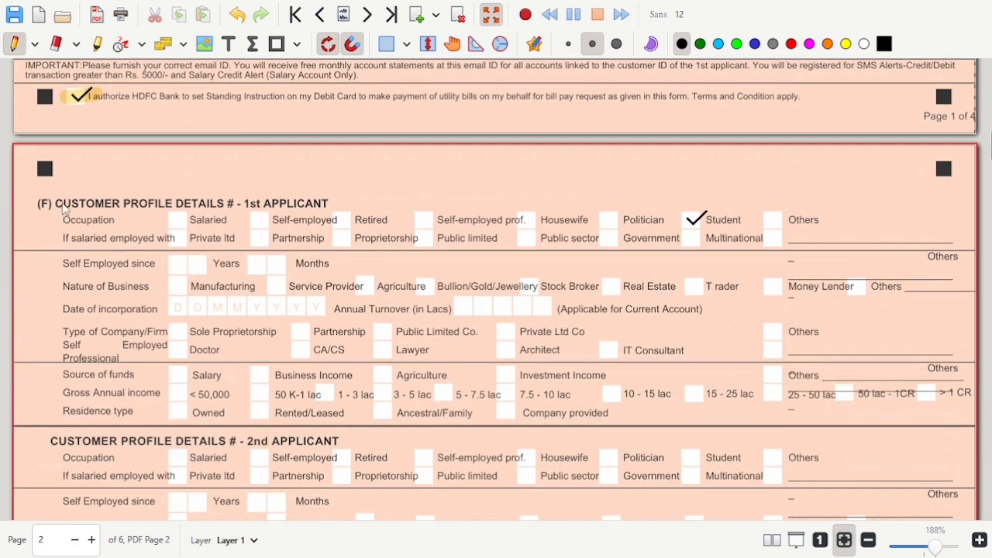
left_click_drag(58, 205, 328, 204)
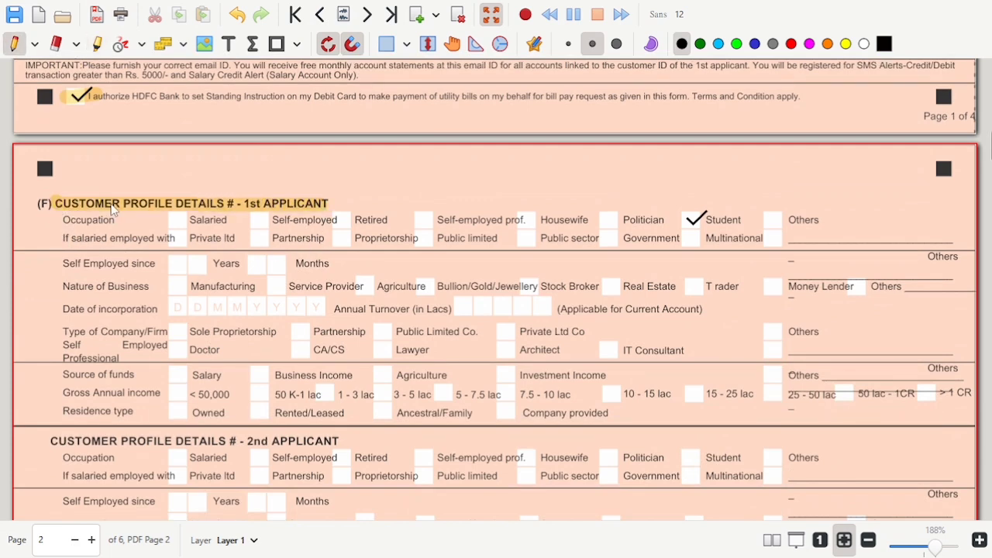
left_click_drag(62, 225, 123, 225)
left_click_drag(189, 243, 249, 244)
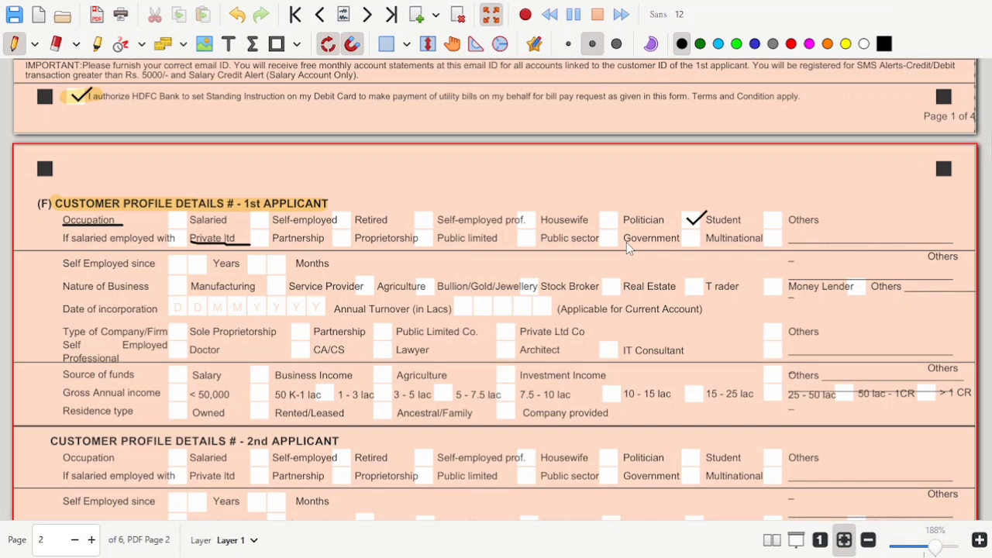
left_click_drag(626, 242, 680, 241)
left_click_drag(543, 223, 596, 224)
Cross out the customer profile area with one large looping pen stroke reaching through the 2nd applicant's section
scroll(479, 268, "down", 5)
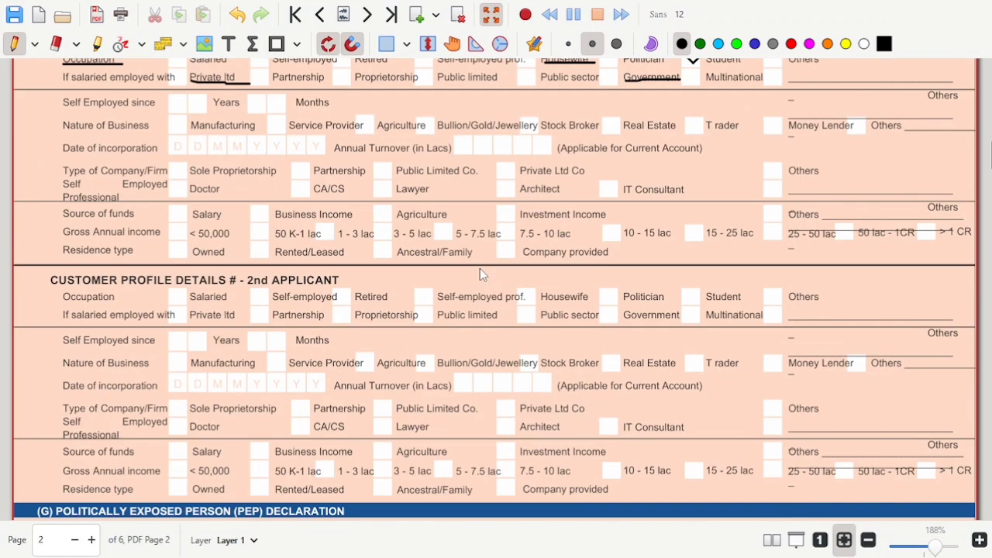
scroll(495, 266, "up", 1)
scroll(494, 266, "up", 1)
mouse_move(668, 127)
left_mouse_down()
mouse_move(254, 344)
mouse_move(764, 446)
left_mouse_up()
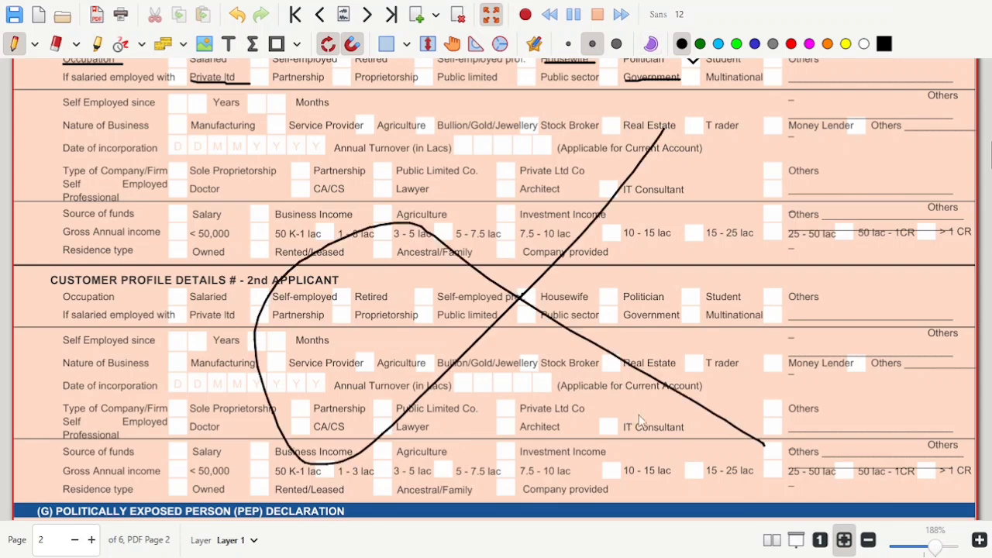
Highlight the ticked No option for the 1st applicant in the POLITICALLY EXPOSED PERSON declaration
scroll(620, 366, "down", 5)
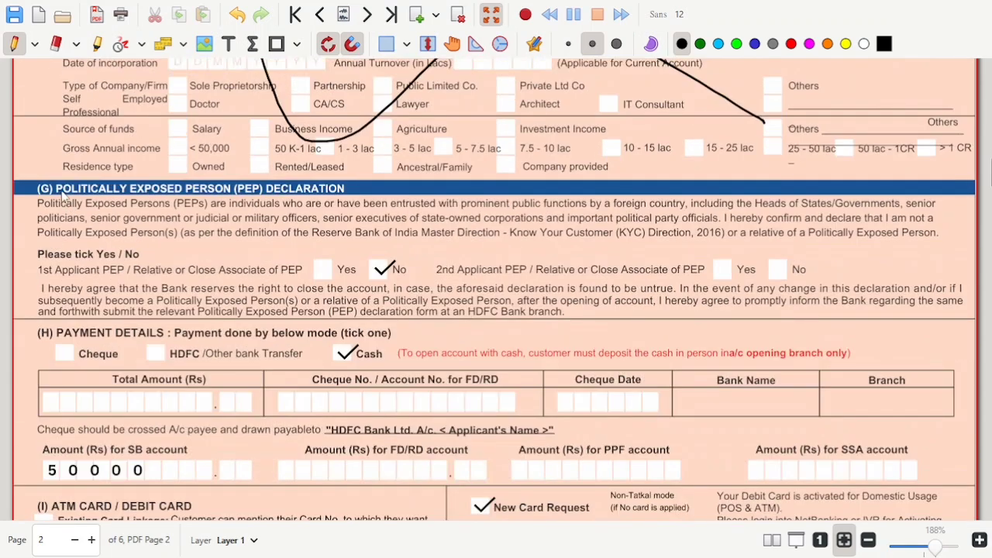
key("ctrl+shift+h")
mouse_move(403, 267)
left_mouse_down()
mouse_move(380, 264)
mouse_move(386, 276)
mouse_move(415, 269)
left_mouse_up()
key("ctrl+shift+p")
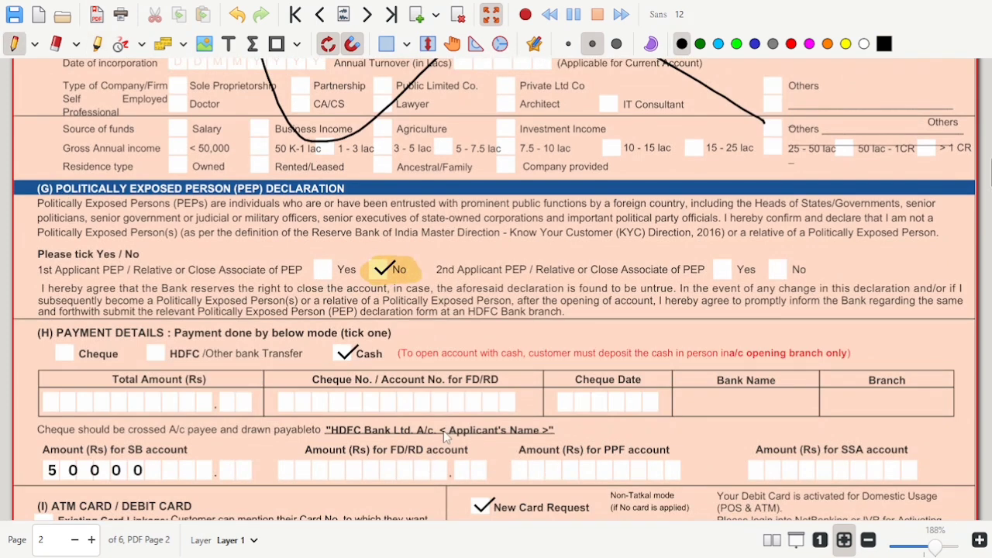
Highlight the PAYMENT DETAILS heading and the ticked Cash option, and underline and highlight the 50000 amount for the SB account
scroll(446, 438, "down", 2)
scroll(309, 248, "down", 2)
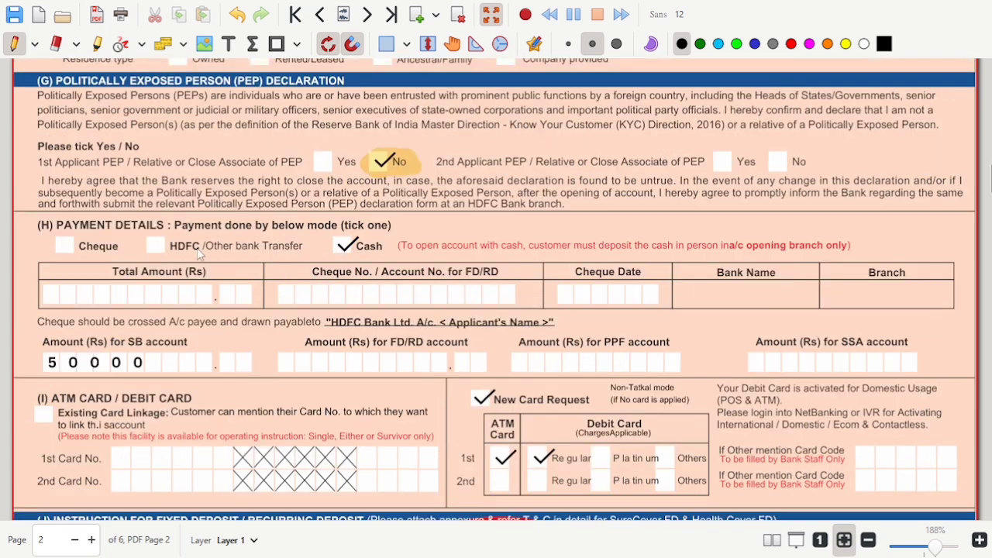
left_click_drag(54, 225, 172, 225)
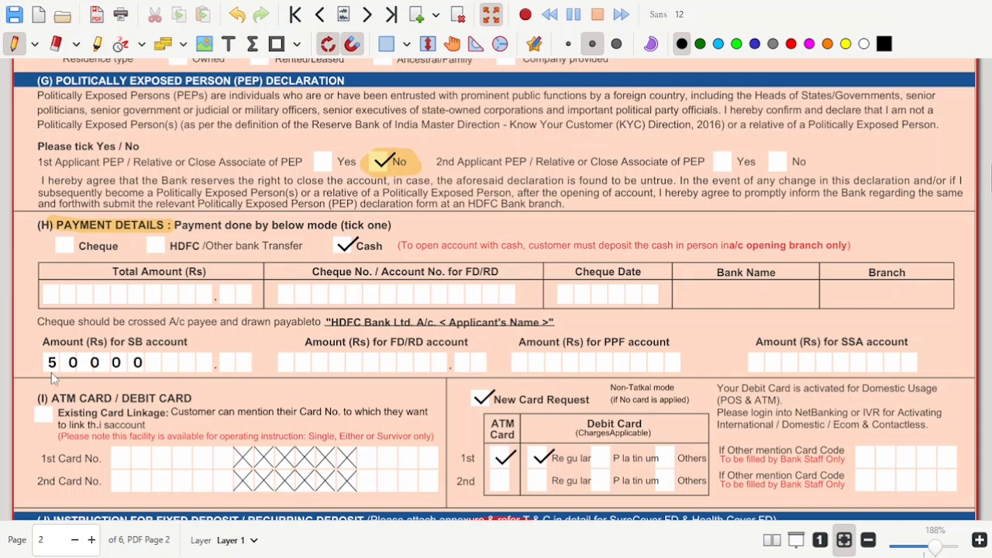
left_click_drag(45, 370, 155, 372)
left_click_drag(337, 247, 379, 245)
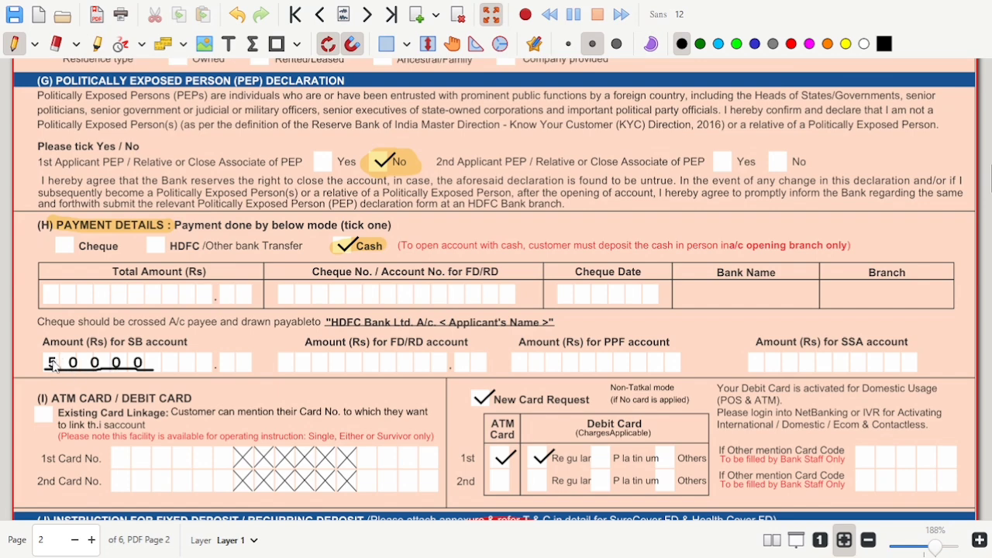
key("ctrl+shift+h")
left_click_drag(48, 364, 152, 363)
key("ctrl+shift+p")
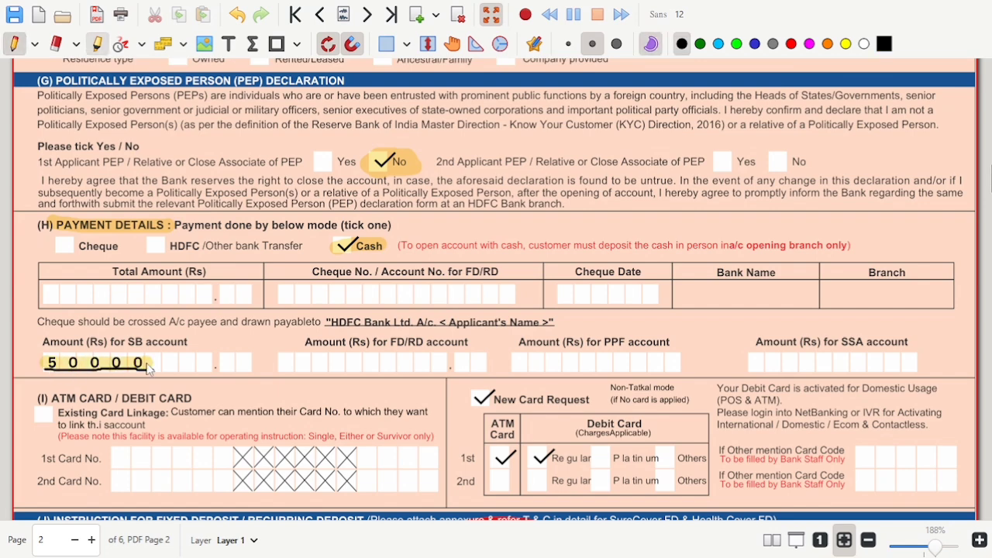
Highlight the ATM CARD / DEBIT CARD heading, the ticked New Card Request option and the 1st applicant's ATM Card tick
scroll(278, 366, "down", 1)
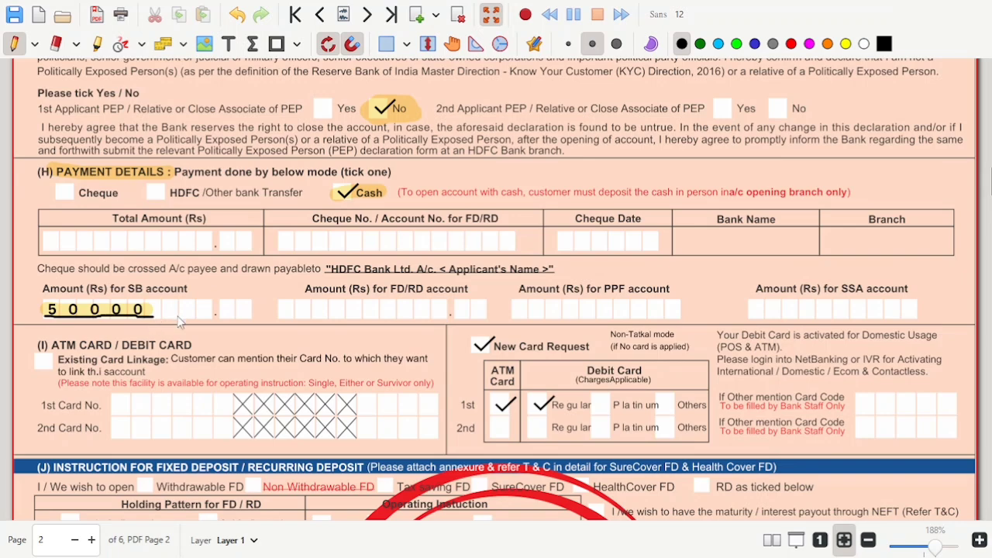
scroll(265, 328, "down", 1)
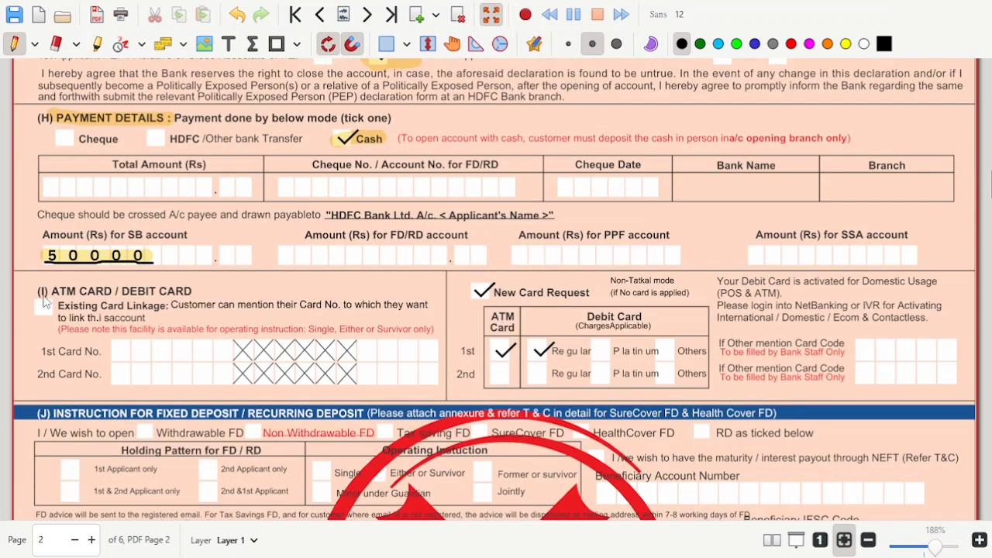
left_click_drag(53, 291, 203, 291)
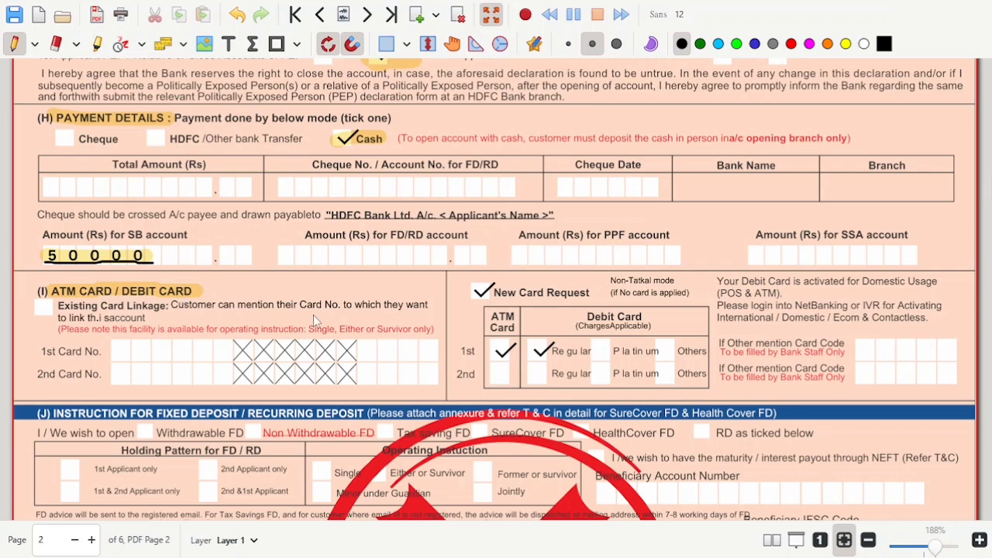
scroll(313, 314, "down", 1)
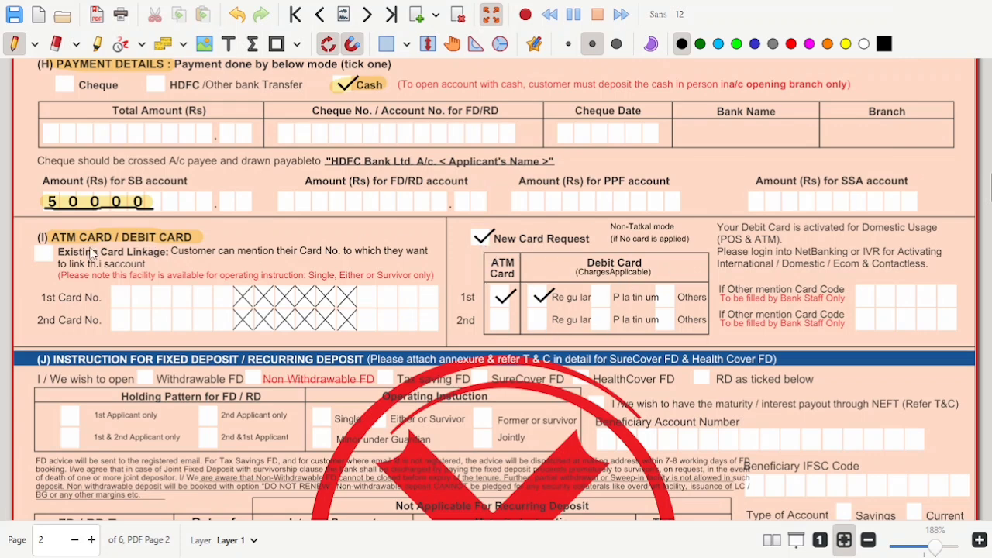
left_click_drag(469, 238, 589, 238)
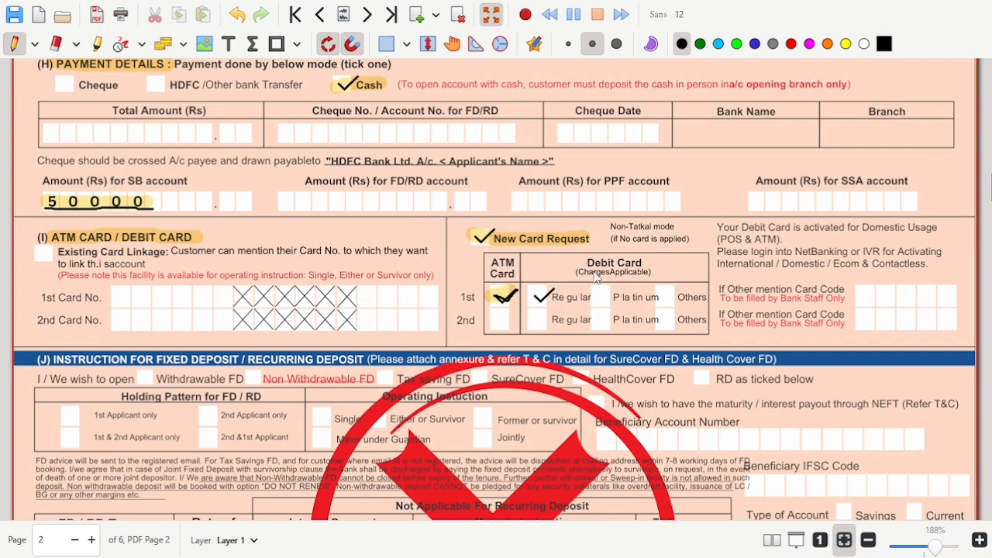
Highlight the Debit Card heading, underline the 1st applicant's Regular, Platinum and Others options, and highlight the ticked Regular option
left_click_drag(609, 263, 644, 264)
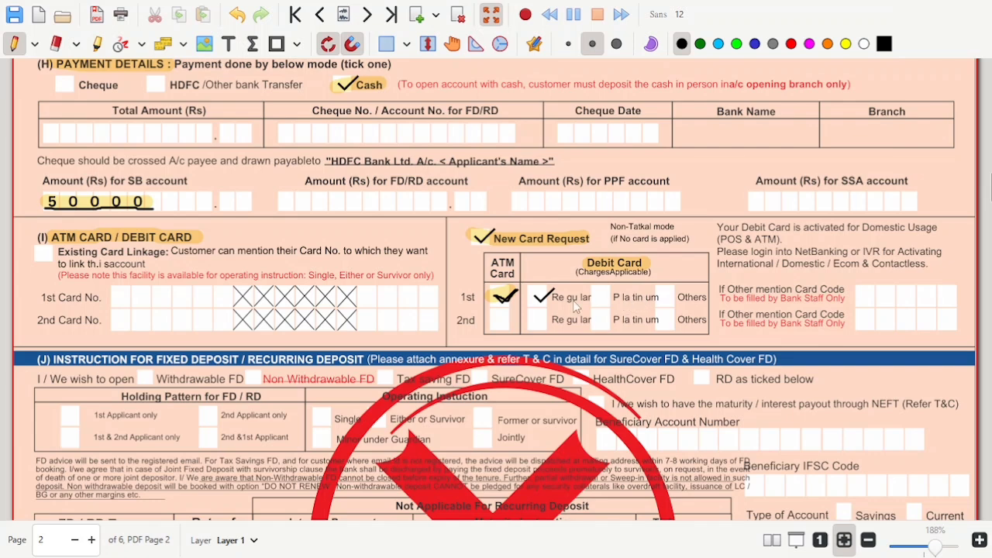
left_click_drag(554, 303, 706, 302)
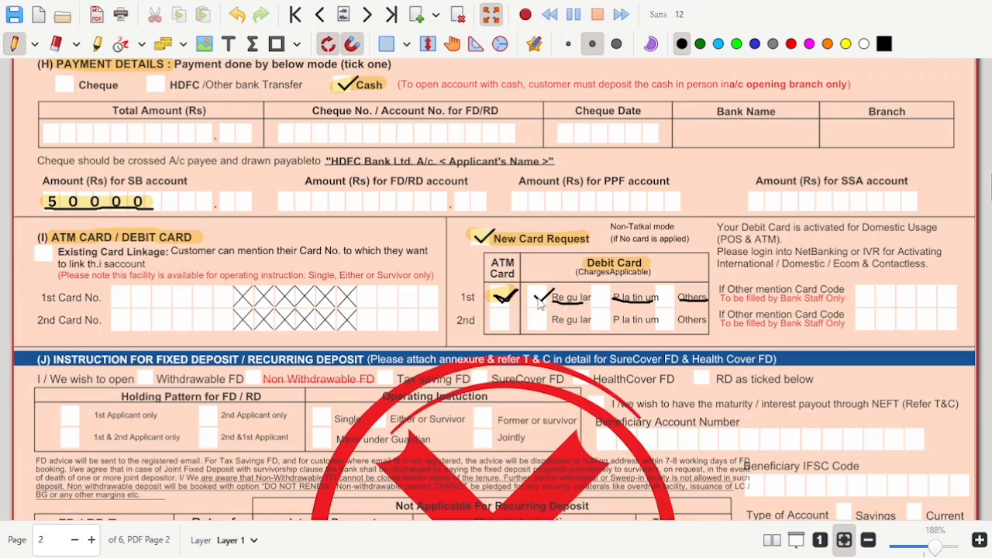
key("ctrl+shift+h")
left_click_drag(535, 297, 591, 297)
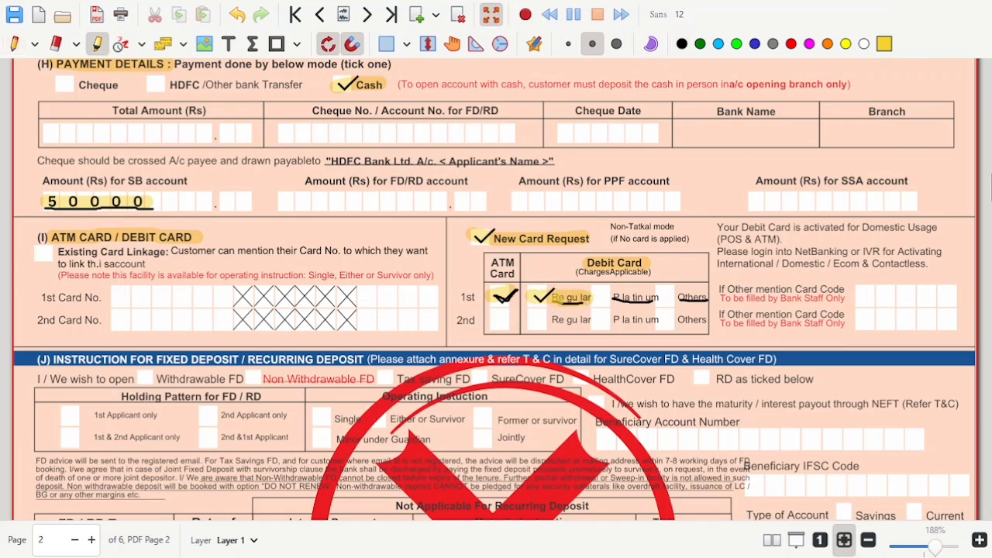
key("ctrl+shift+p")
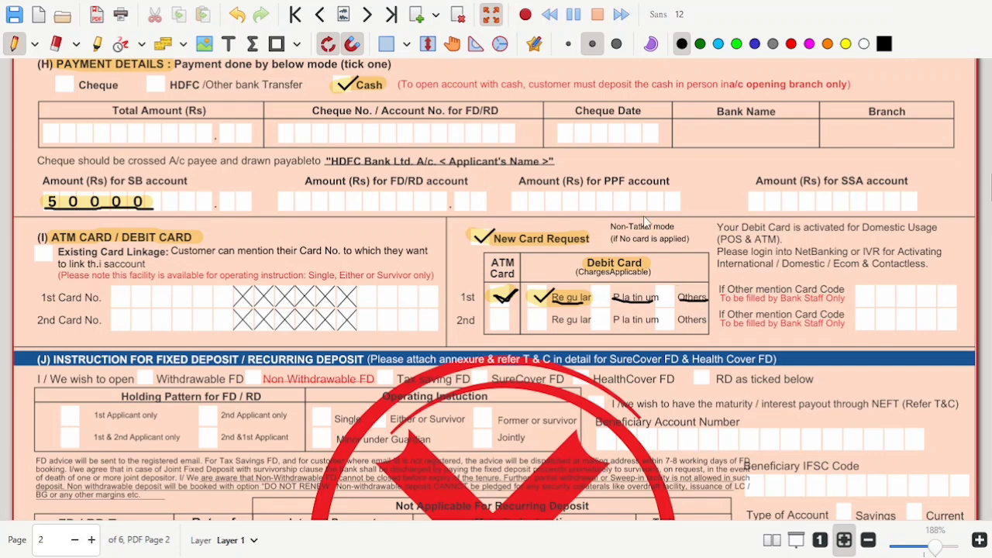
Cross out the fixed deposit / recurring deposit instruction section with a large looping pen stroke
scroll(648, 223, "down", 3)
scroll(521, 238, "down", 3)
left_click_drag(730, 95, 581, 209)
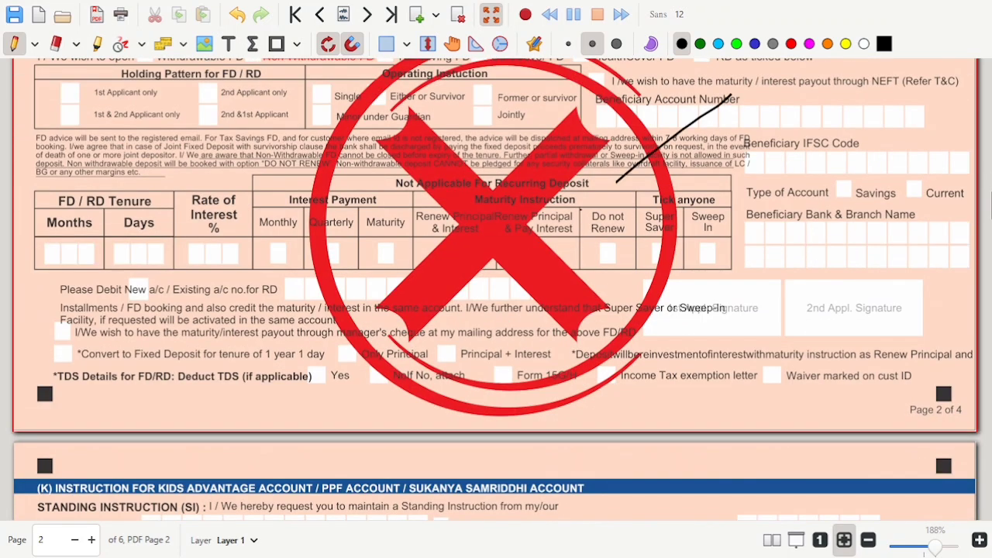
mouse_move(617, 181)
left_mouse_down()
mouse_move(671, 273)
mouse_move(794, 331)
left_mouse_up()
Cross out the ACCOUNT OPENING DECLARATION text on page 4 with a large looping pen stroke
scroll(569, 349, "down", 3)
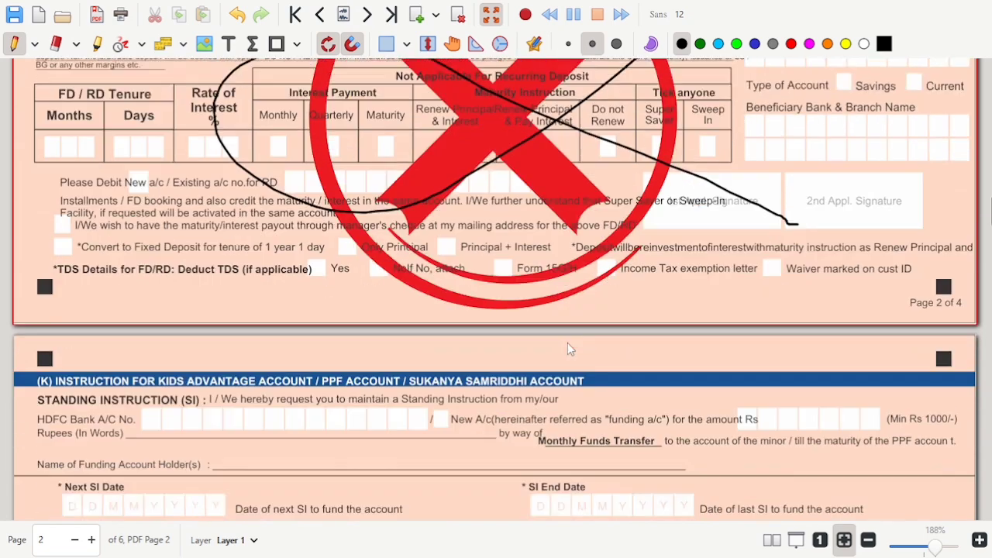
scroll(570, 349, "down", 15)
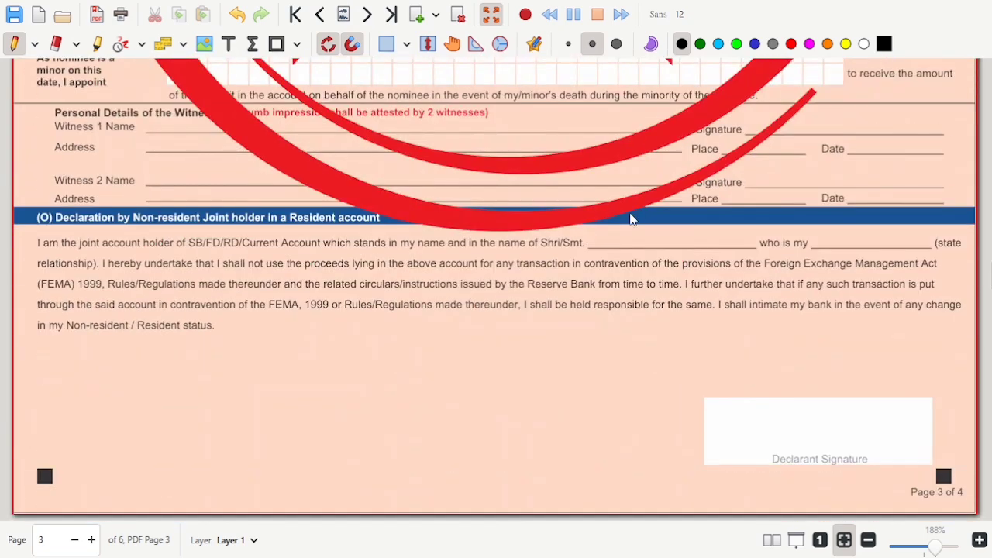
scroll(632, 219, "down", 10)
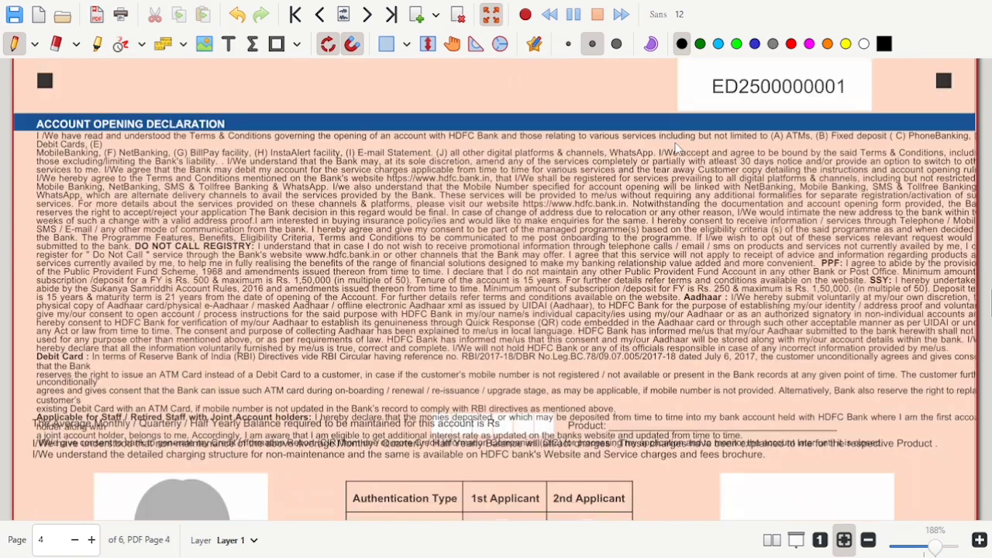
left_click_drag(643, 172, 775, 329)
Cross out the unused sections of page 3, including nomination sections (M) and (N), with large looping pen strokes
scroll(775, 329, "up", 10)
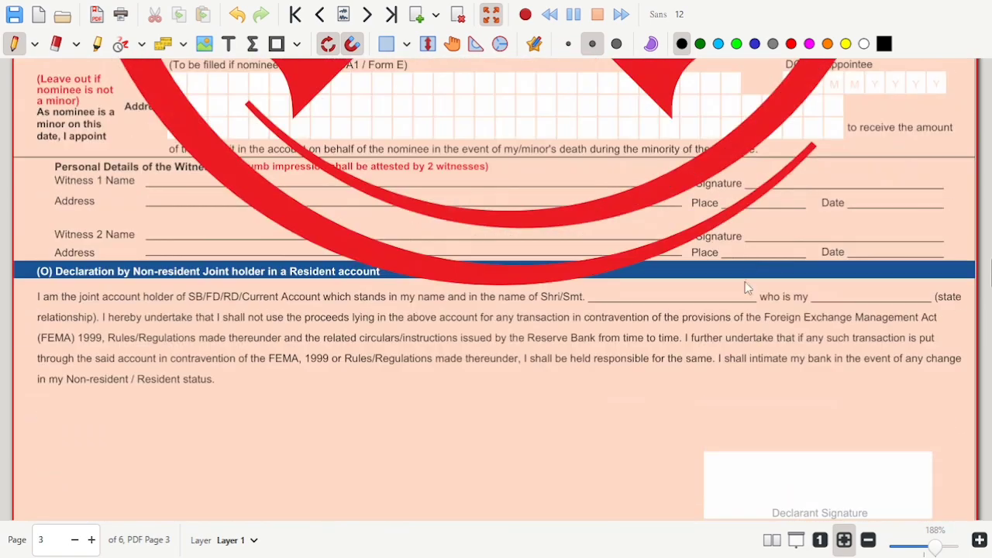
left_click_drag(742, 221, 384, 279)
scroll(384, 279, "up", 8)
mouse_move(763, 255)
left_mouse_down()
mouse_move(542, 398)
mouse_move(731, 407)
left_mouse_up()
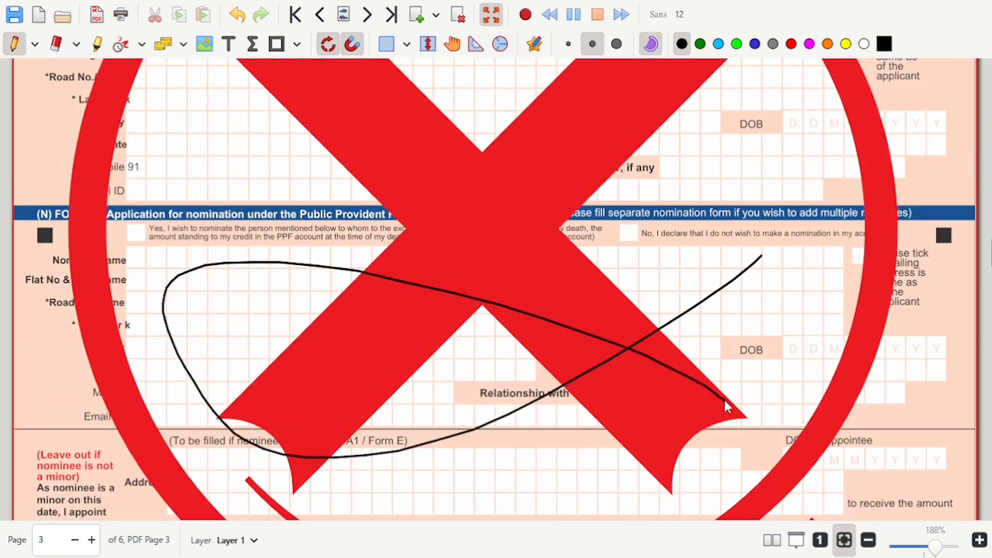
scroll(693, 317, "up", 5)
mouse_move(777, 162)
left_mouse_down()
mouse_move(117, 318)
mouse_move(848, 518)
left_mouse_up()
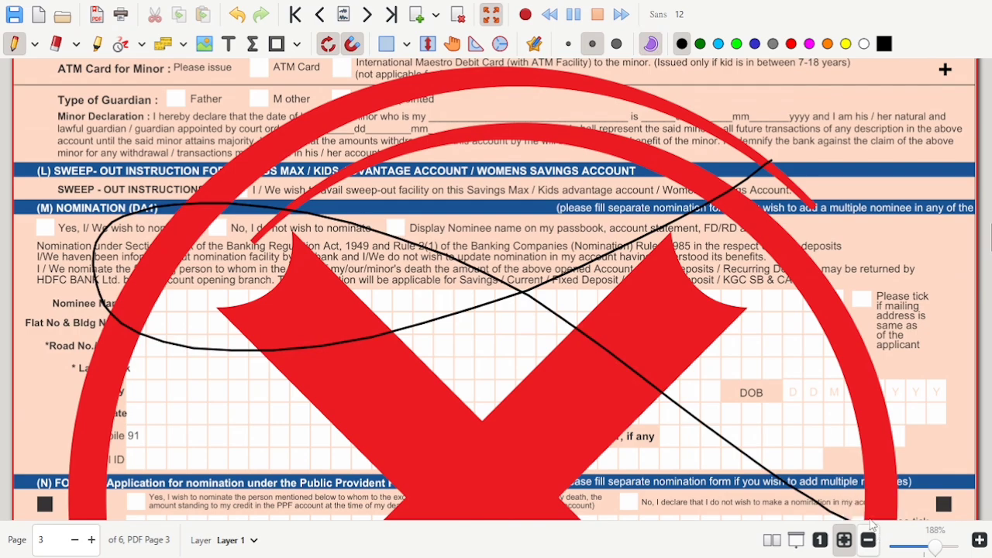
Draw pen lines leading out from the 1st applicant's photo and from the signature across it on page 4
scroll(683, 451, "down", 20)
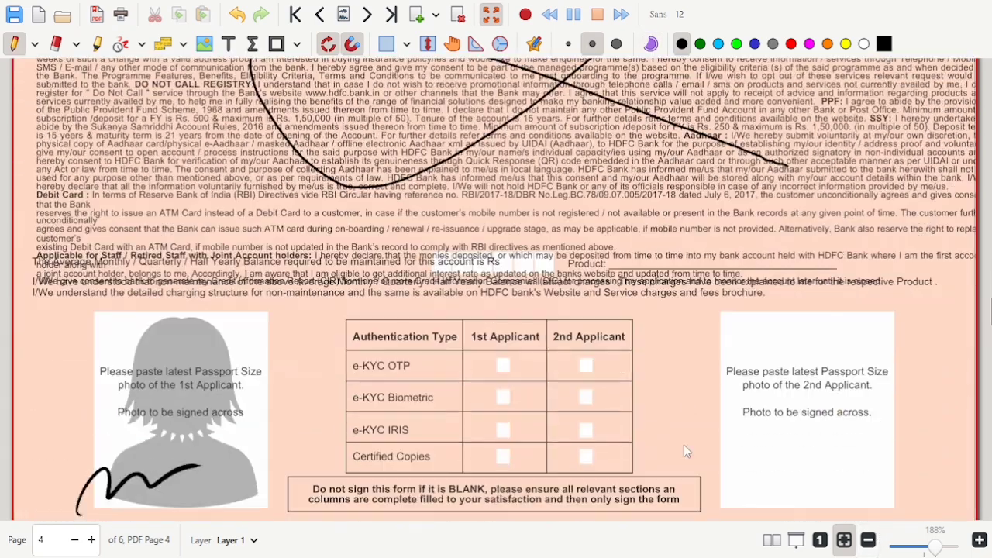
scroll(683, 451, "down", 2)
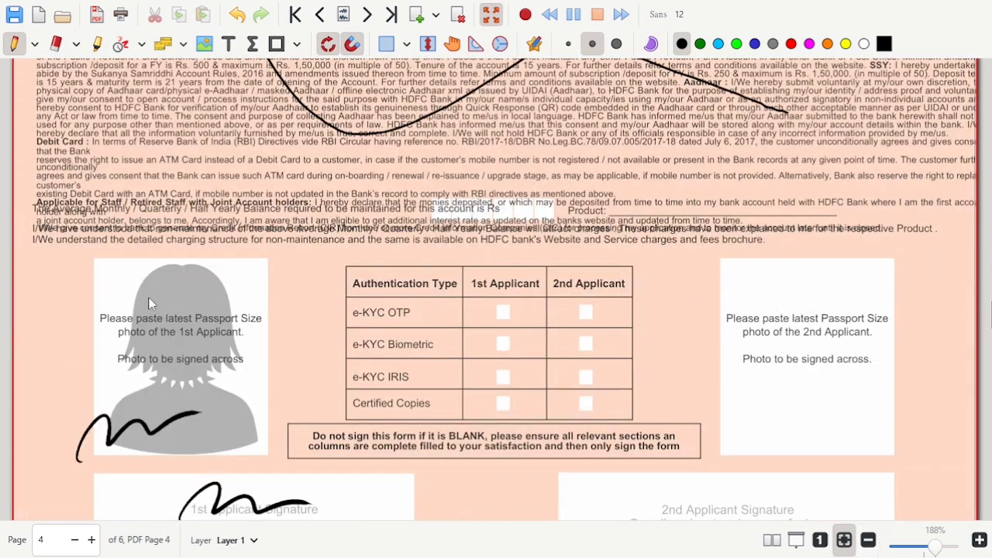
left_click_drag(153, 296, 372, 257)
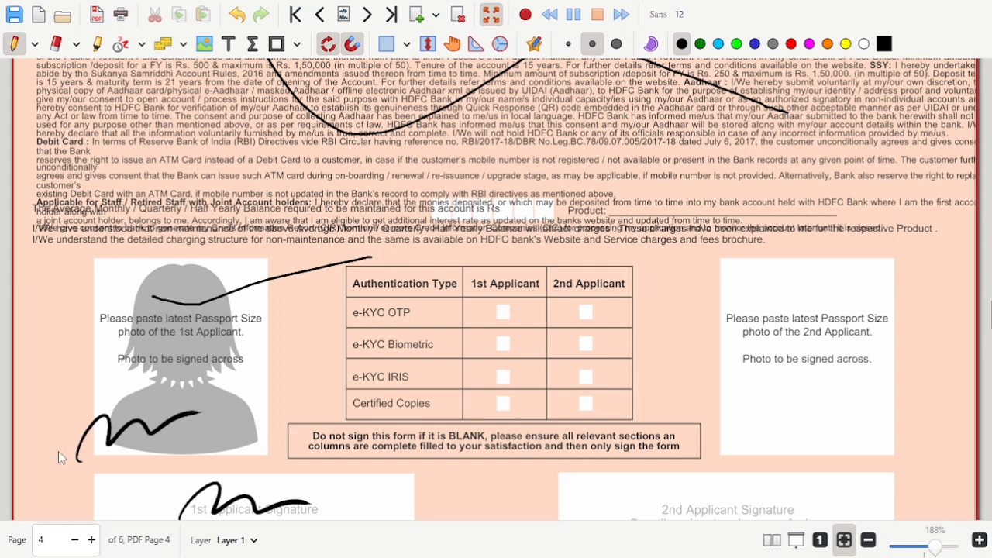
mouse_move(52, 453)
left_mouse_down()
mouse_move(59, 434)
mouse_move(128, 407)
mouse_move(344, 356)
left_mouse_up()
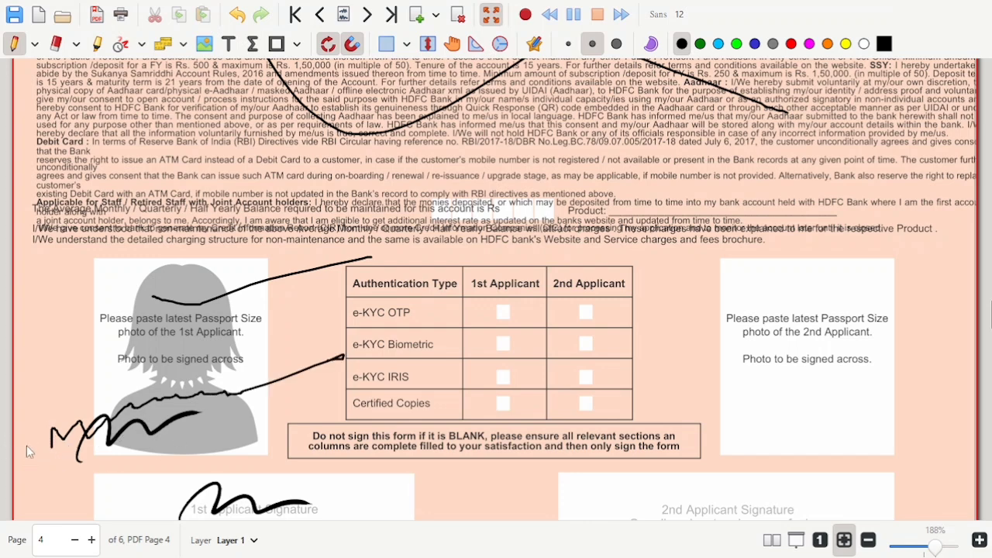
Highlight the signature in the 1st Applicant Signature box below the photo
scroll(506, 387, "down", 3)
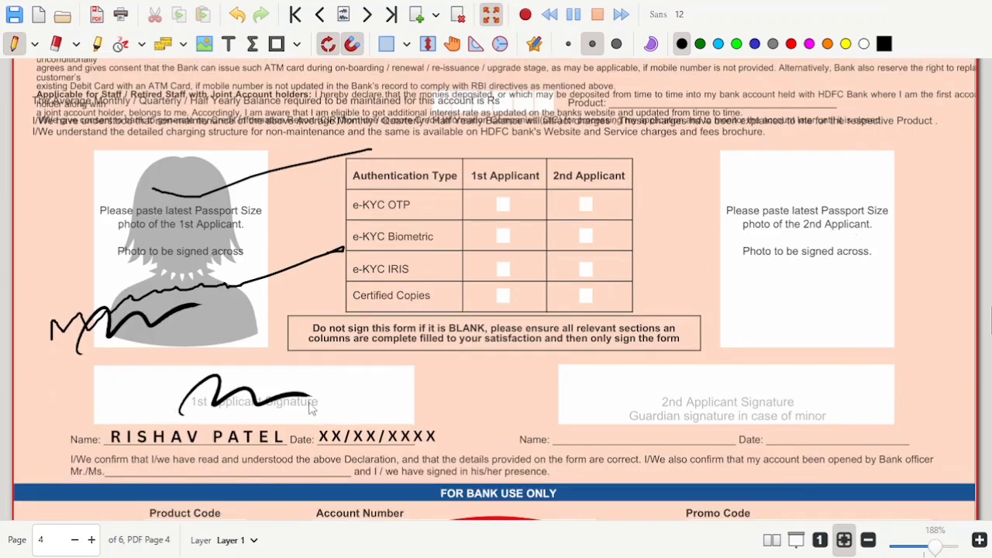
left_click_drag(144, 401, 332, 402)
scroll(332, 397, "down", 1)
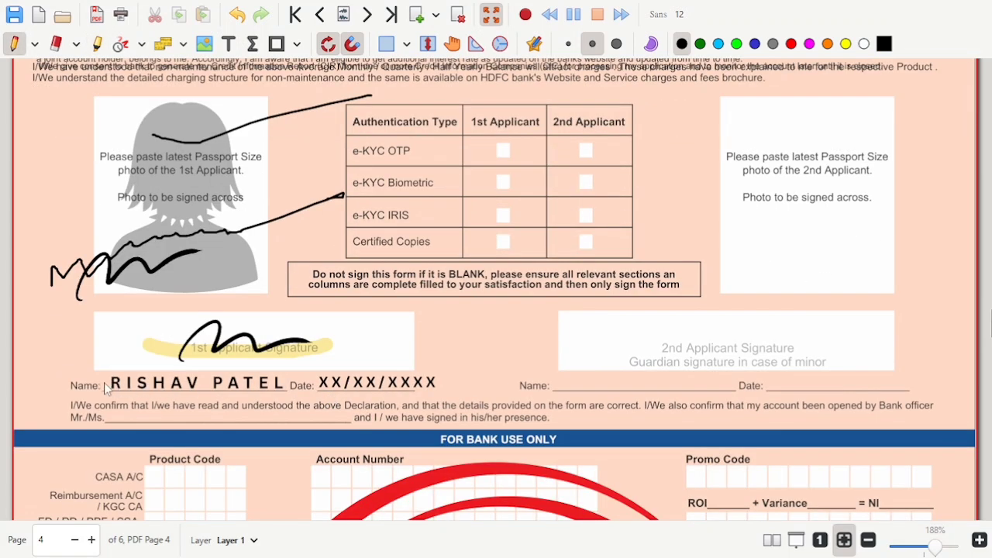
Highlight the 1st applicant's name and date on page 4, and cross out the FOR BANK USE ONLY section with large looping pen strokes
left_click_drag(107, 386, 443, 383)
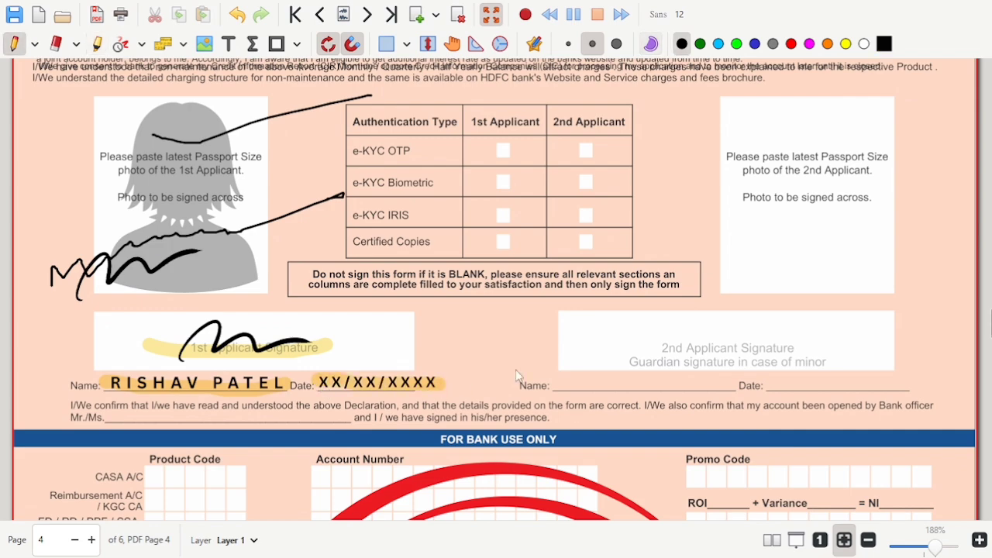
scroll(546, 370, "down", 6)
mouse_move(546, 370)
left_mouse_down()
mouse_move(473, 341)
mouse_move(894, 443)
left_mouse_up()
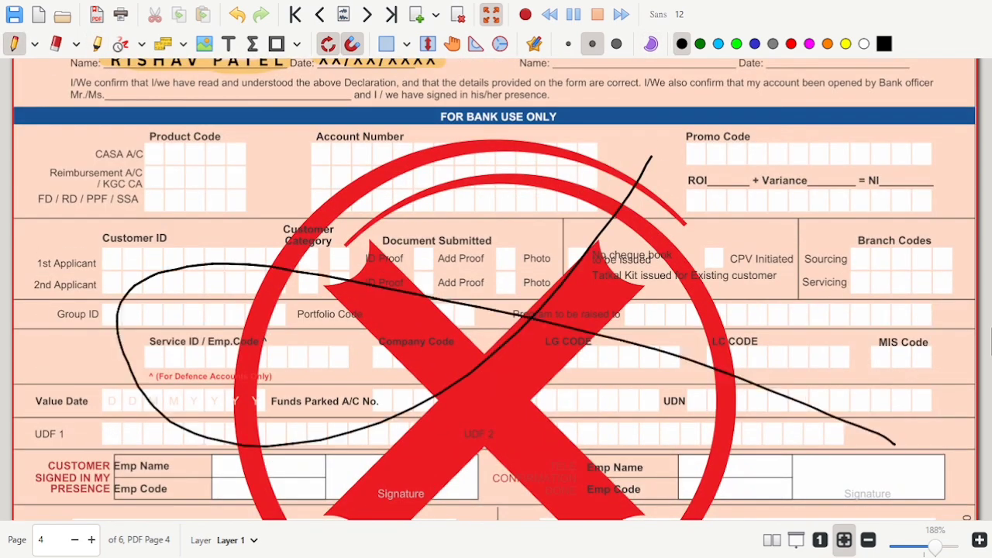
scroll(822, 226, "down", 4)
mouse_move(697, 283)
left_mouse_down()
mouse_move(480, 345)
mouse_move(945, 423)
left_mouse_up()
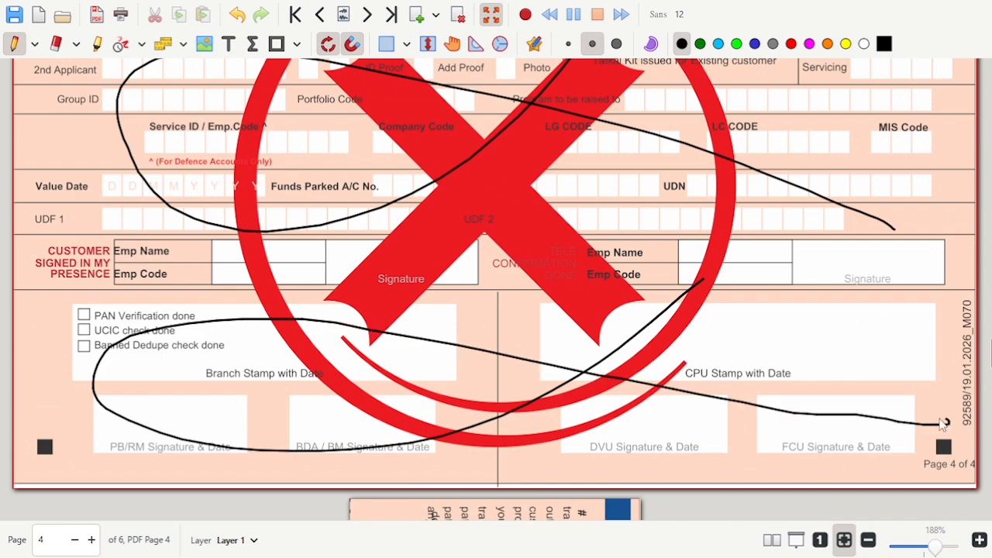
Cross out the rotated text on page 5, including the Customer Copy part, with looping pen strokes
scroll(937, 425, "down", 9)
left_click_drag(626, 211, 499, 349)
scroll(819, 414, "down", 9)
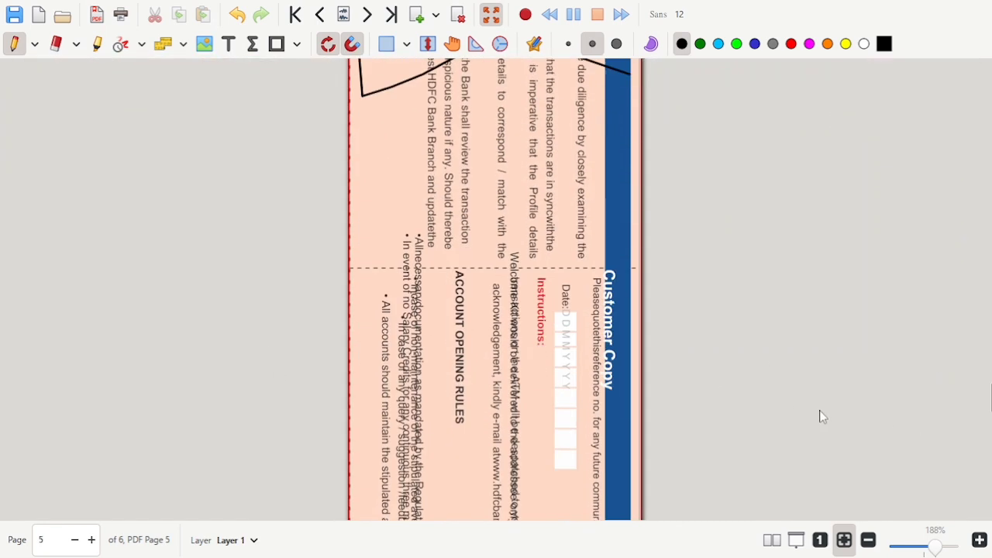
left_click_drag(554, 288, 377, 370)
Cross out the rotated terms and conditions text on page 6 with looping pen strokes
scroll(591, 398, "down", 12)
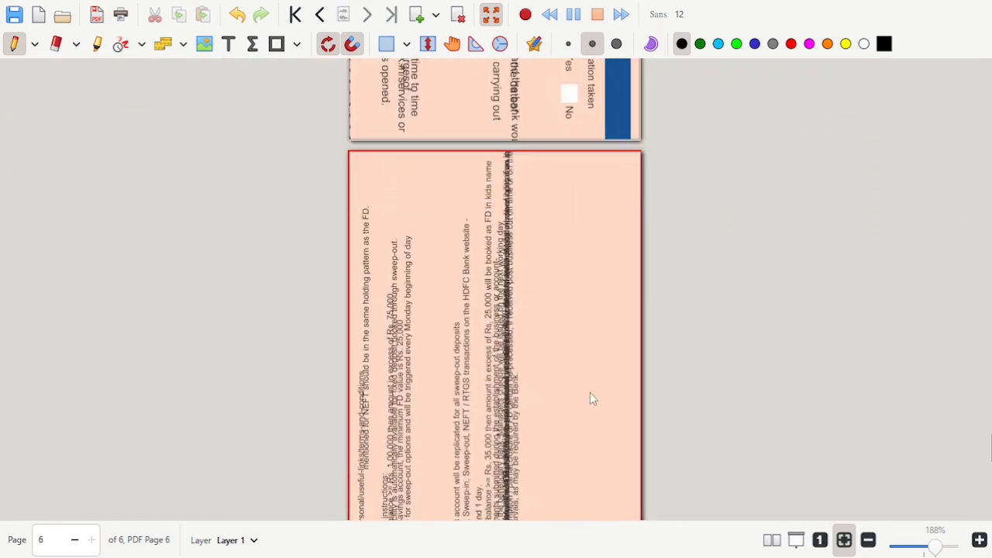
mouse_move(570, 339)
left_mouse_down()
mouse_move(571, 452)
mouse_move(589, 461)
left_mouse_up()
scroll(596, 440, "down", 5)
left_click_drag(594, 378, 570, 494)
scroll(589, 500, "down", 8)
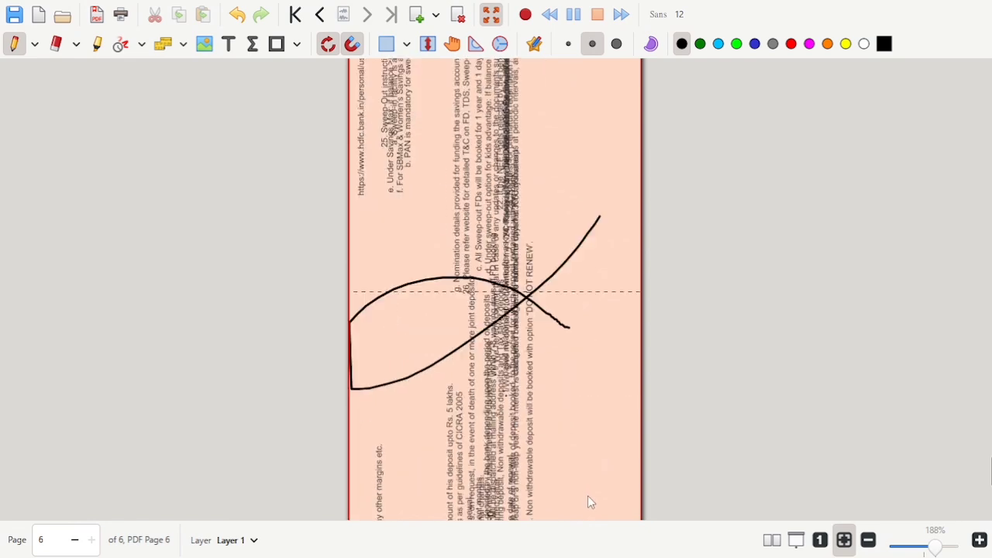